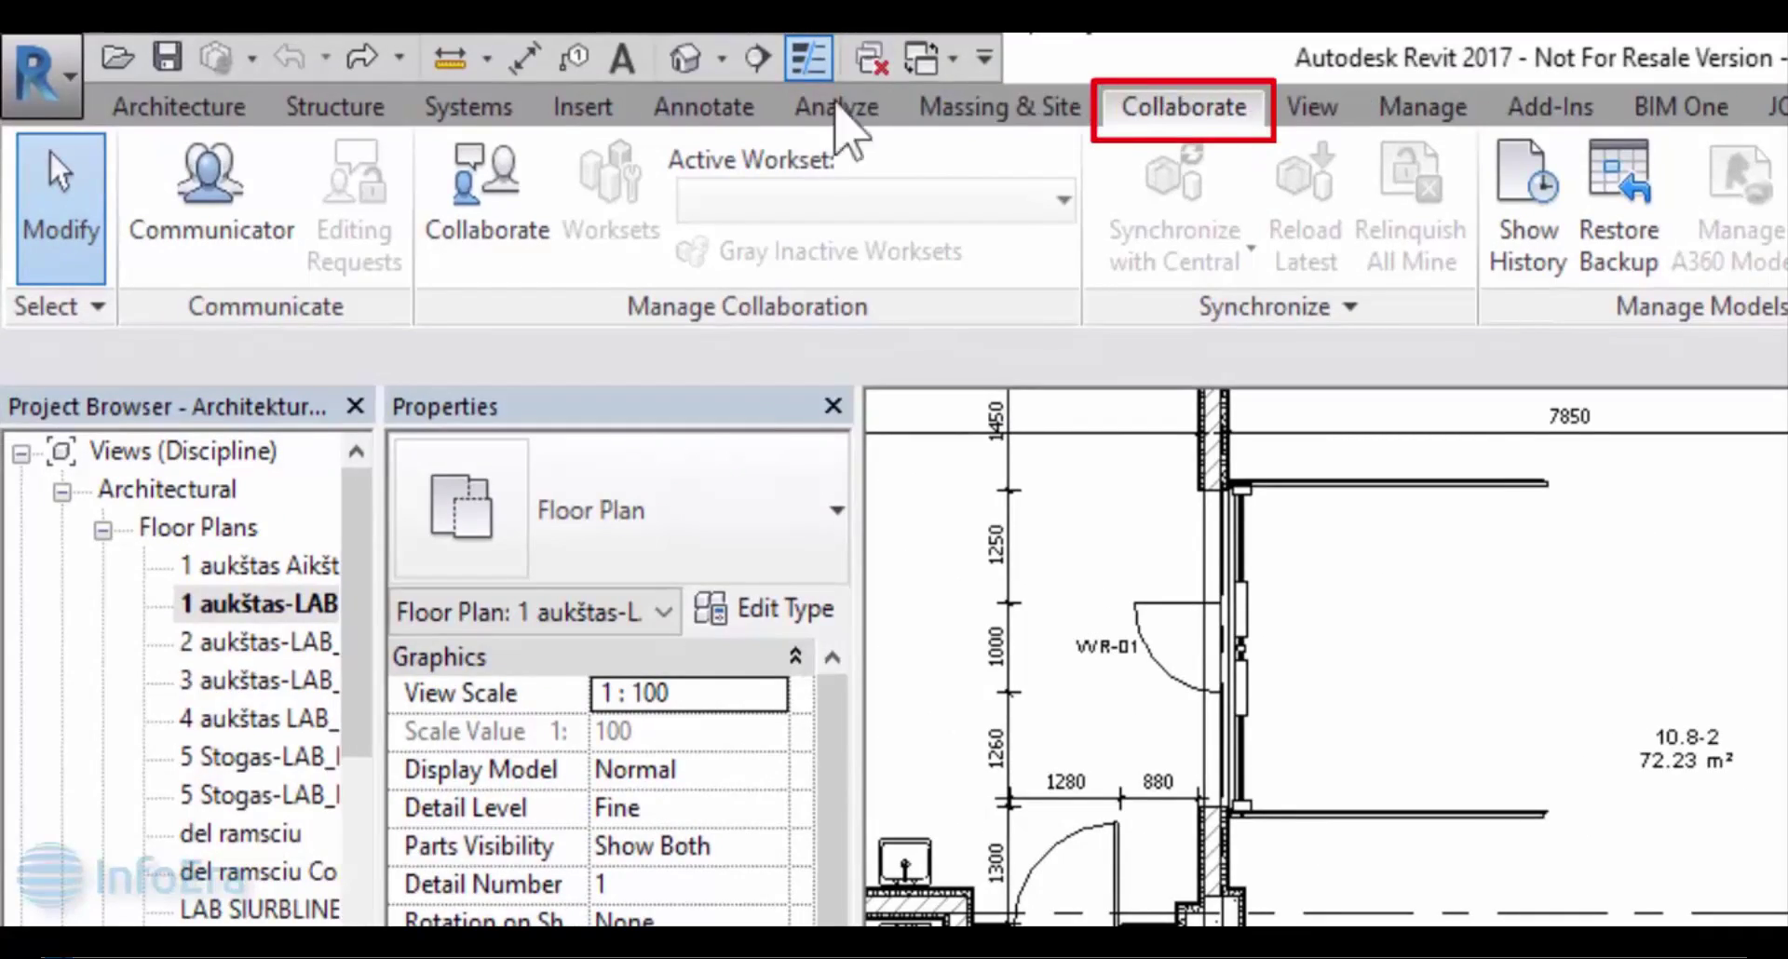
Enable worksharing for collaboration within the network, keeping Workset1 as the active workset.
left_click(514, 225)
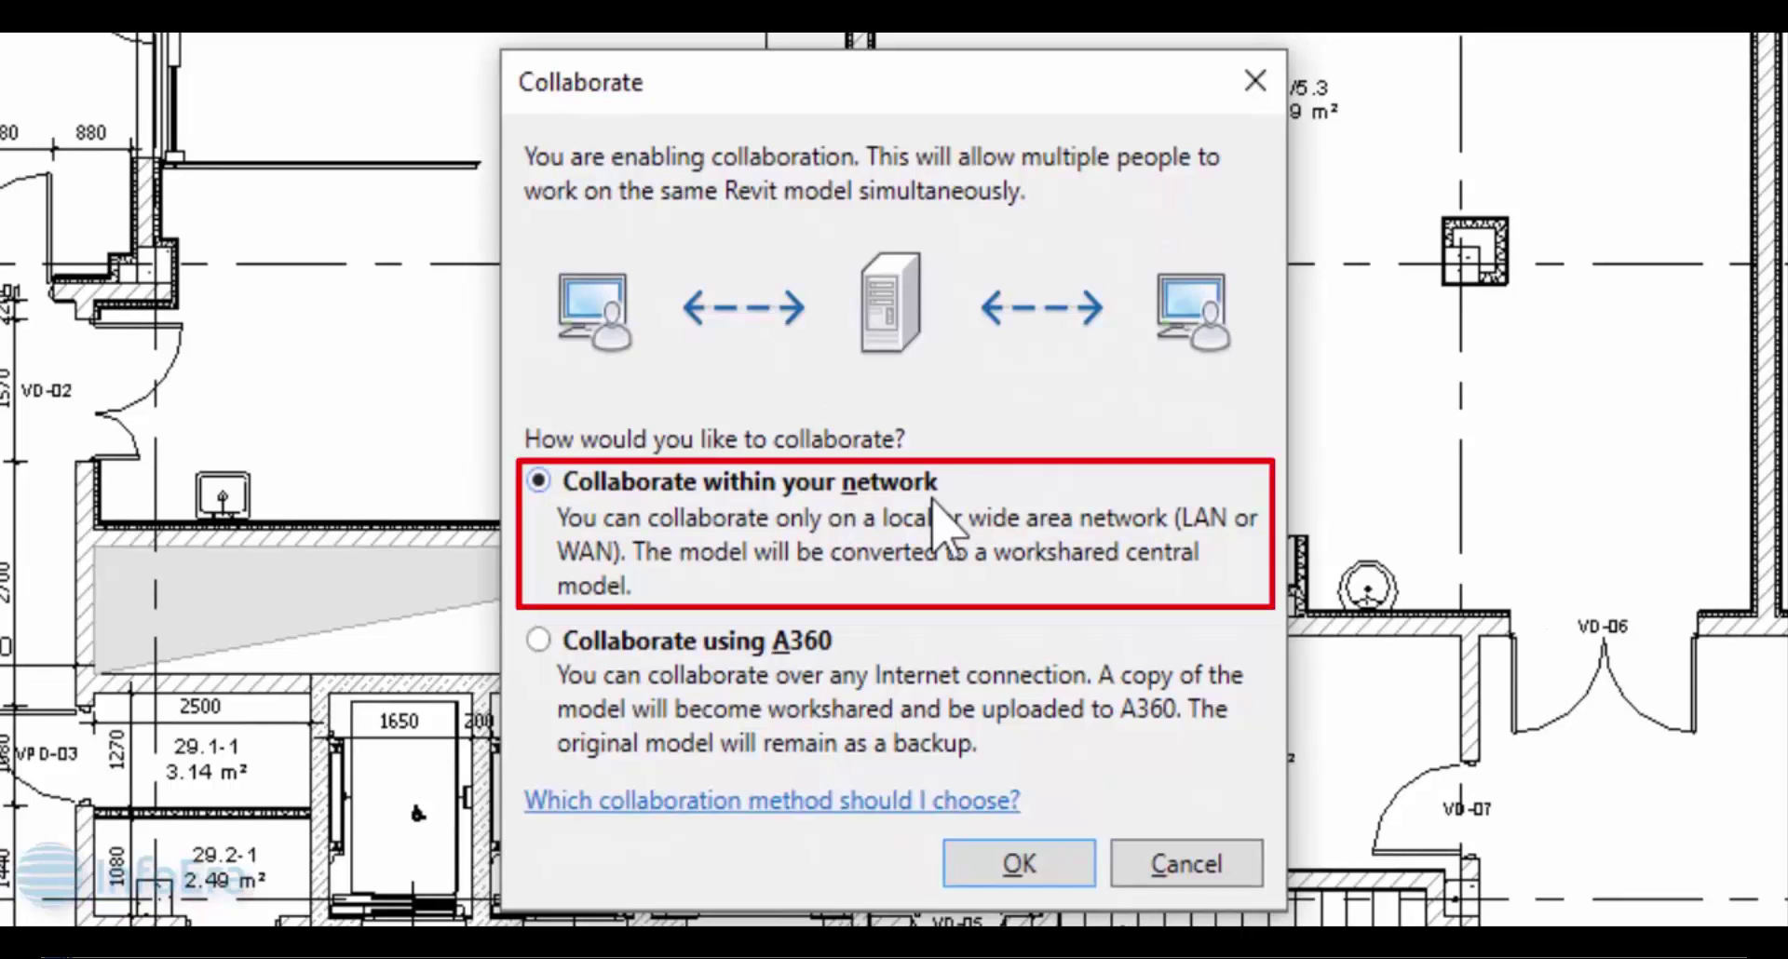
left_click(1019, 863)
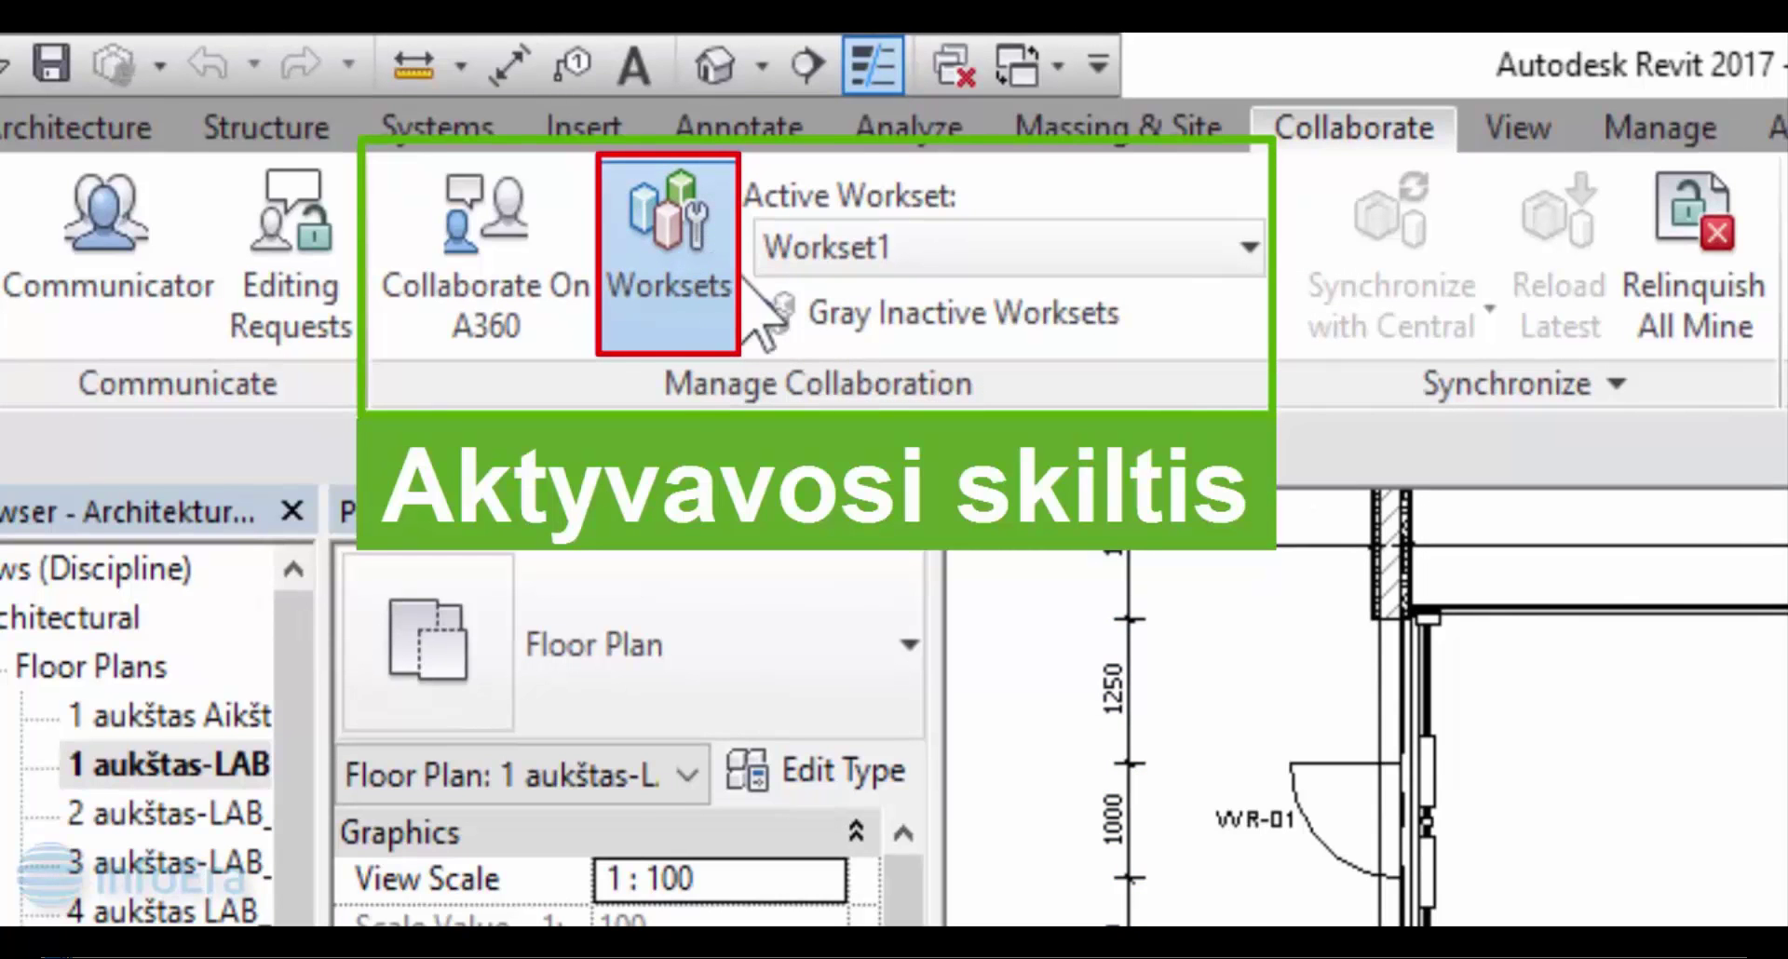
Create the worksets Architektūra, Konstrukcijos and Vėdinimas in the Worksets dialog.
left_click(722, 296)
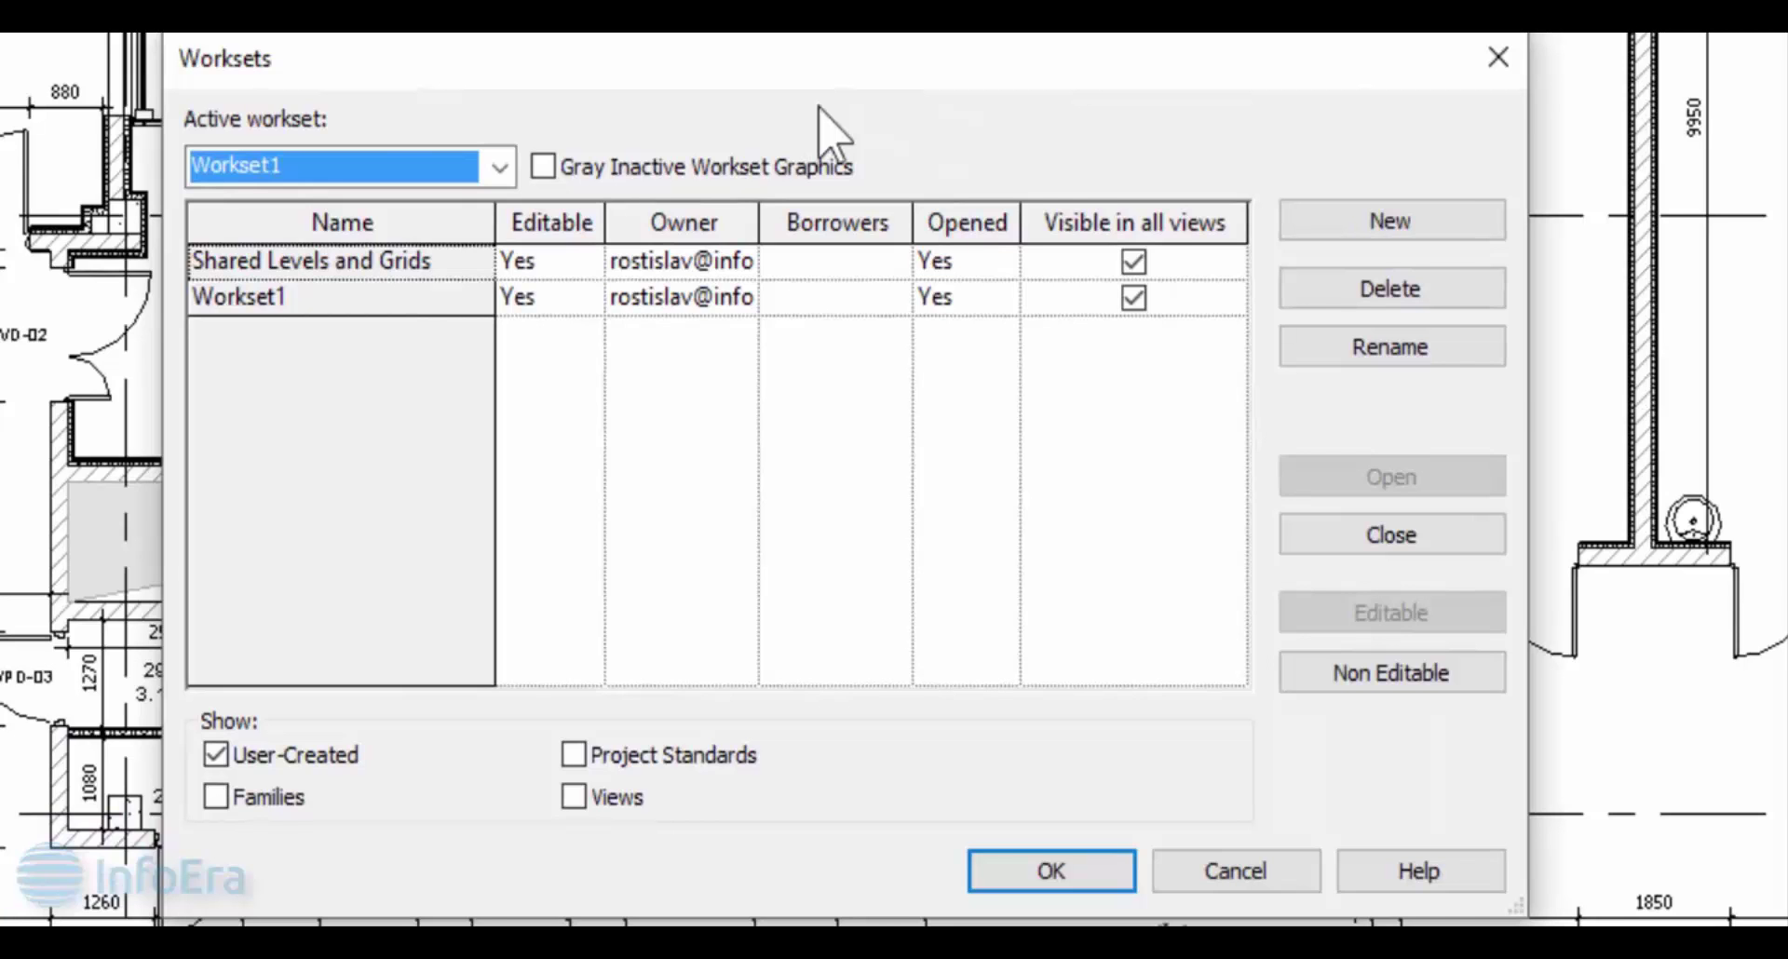
left_click(1406, 228)
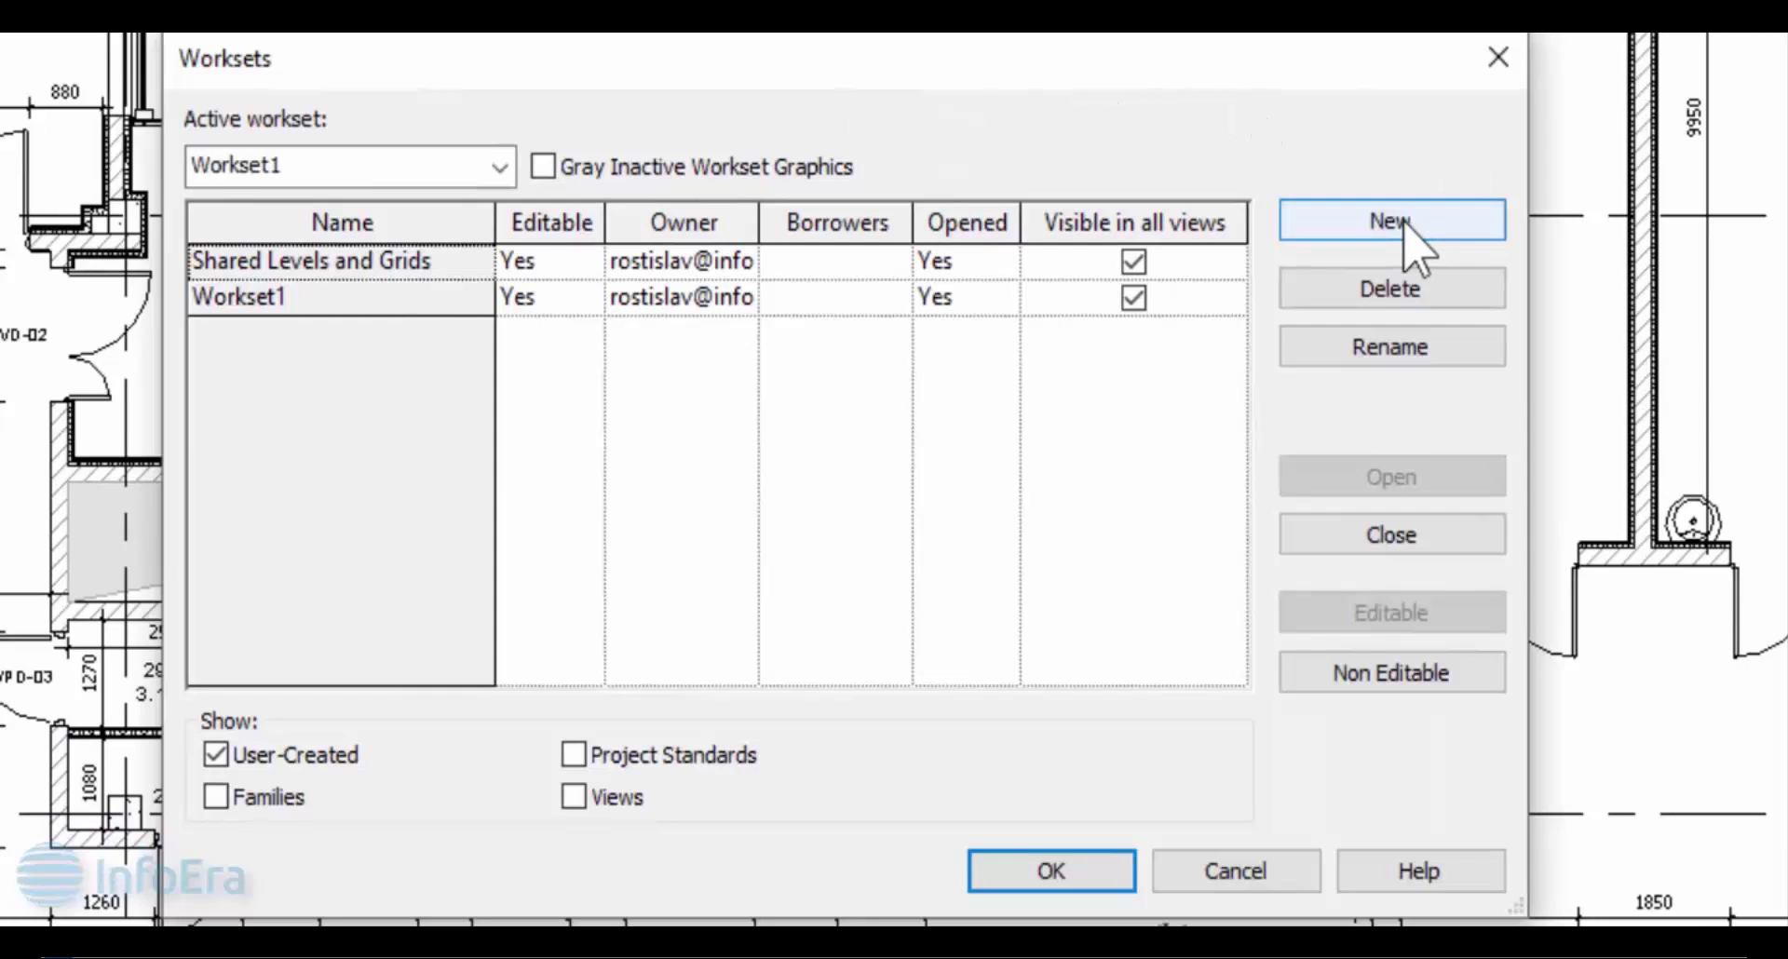
type("Architektūra")
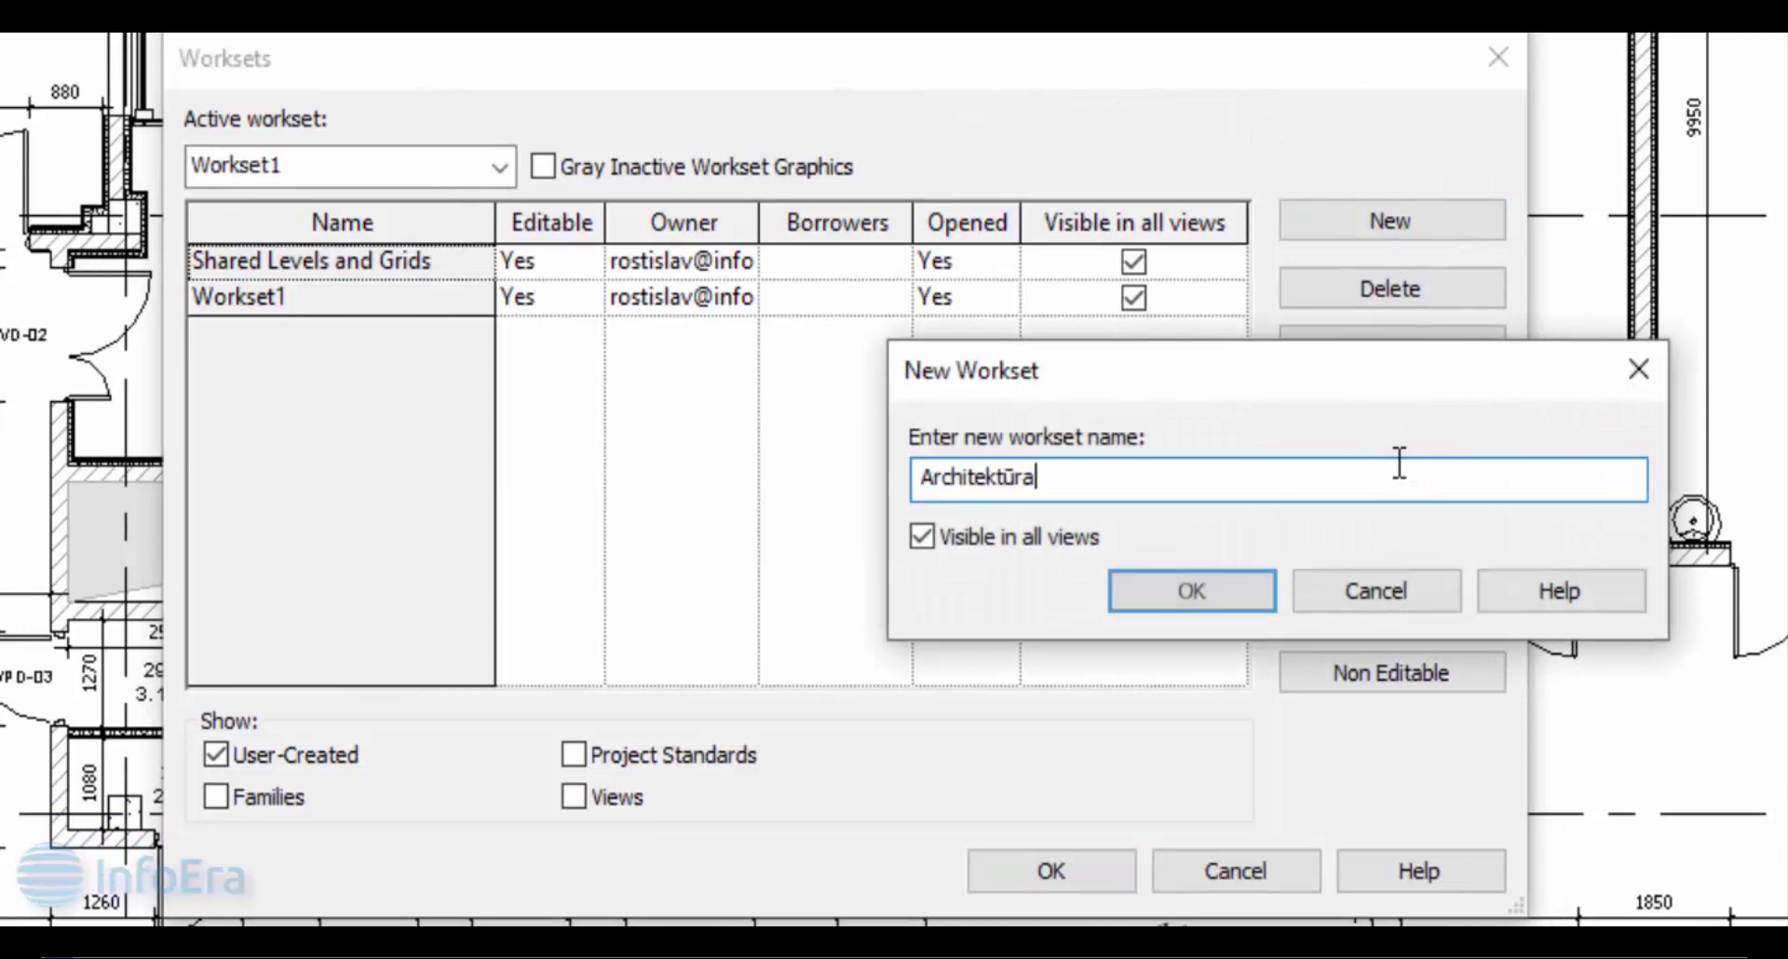
left_click(1207, 598)
left_click(1371, 228)
type("Konstrukcijos")
key("Return")
left_click(1371, 228)
type("Vēdinimas")
key("Return")
Add the remaining worksets Šildymas, Vėsinimas, Nuotekos and Vandentiekis.
left_click(1406, 228)
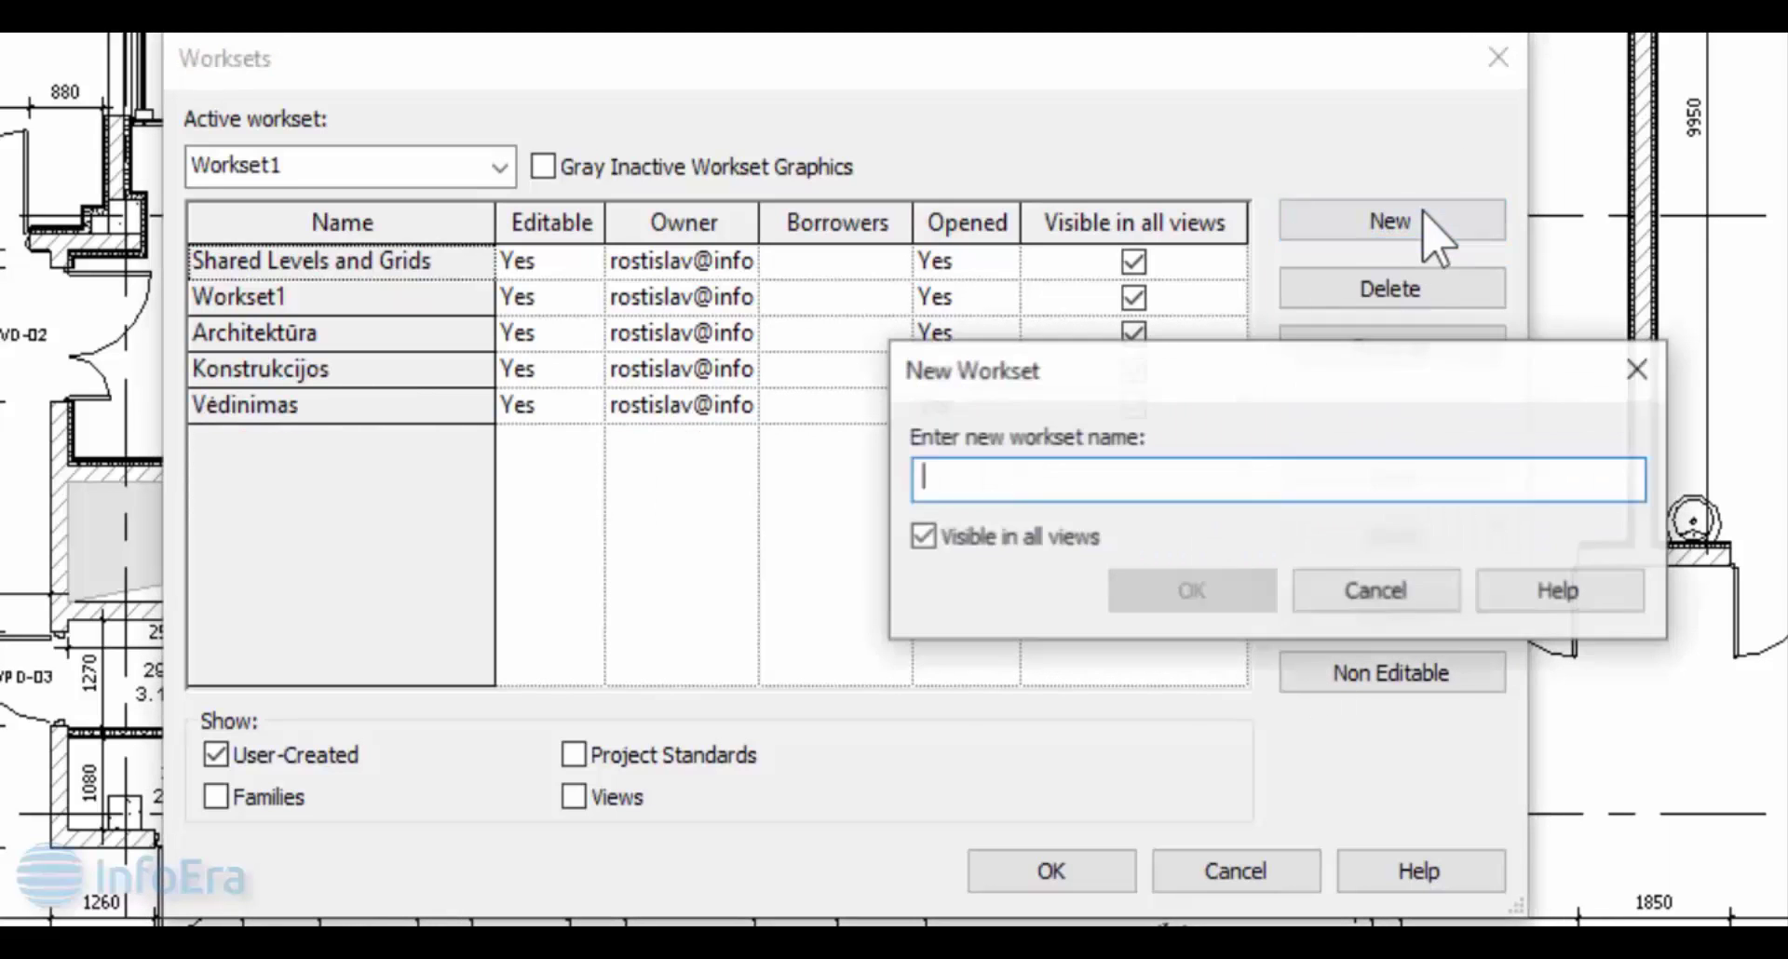
type("Šildymas")
left_click(1178, 594)
left_click(1397, 229)
type("Vėsinimas")
key("Return")
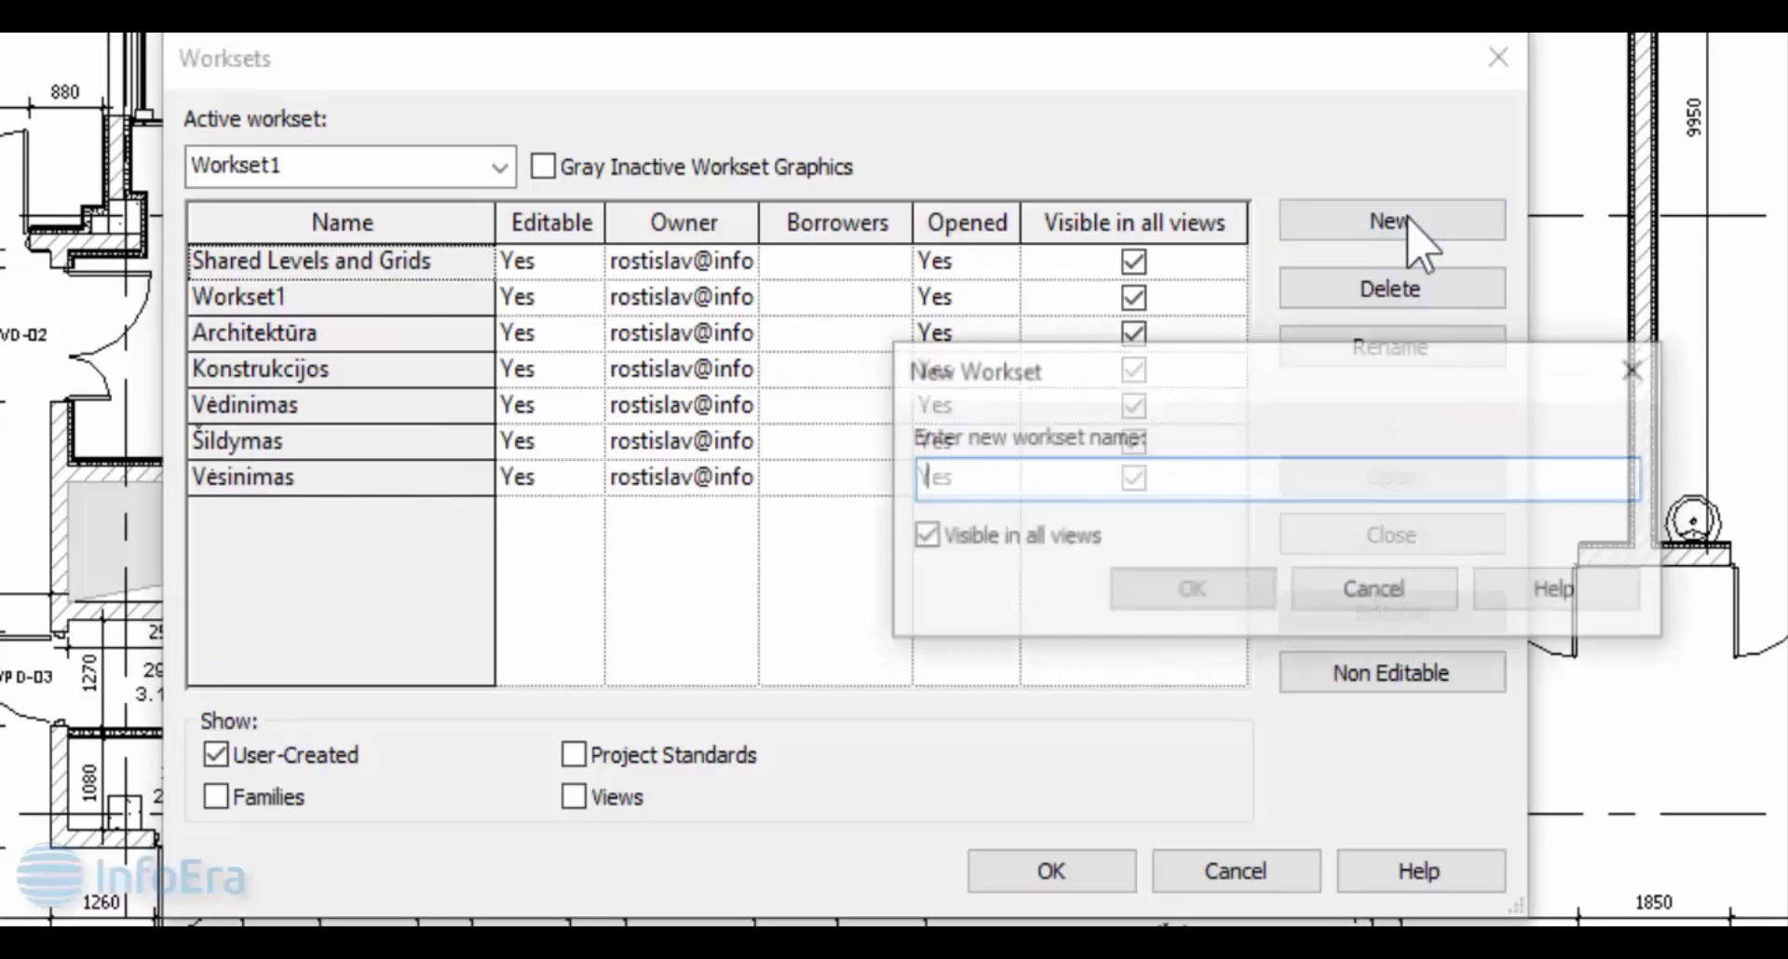
left_click(1396, 229)
type("Nuotekos")
key("Return")
left_click(1396, 228)
type("Vandentiekis")
key("Return")
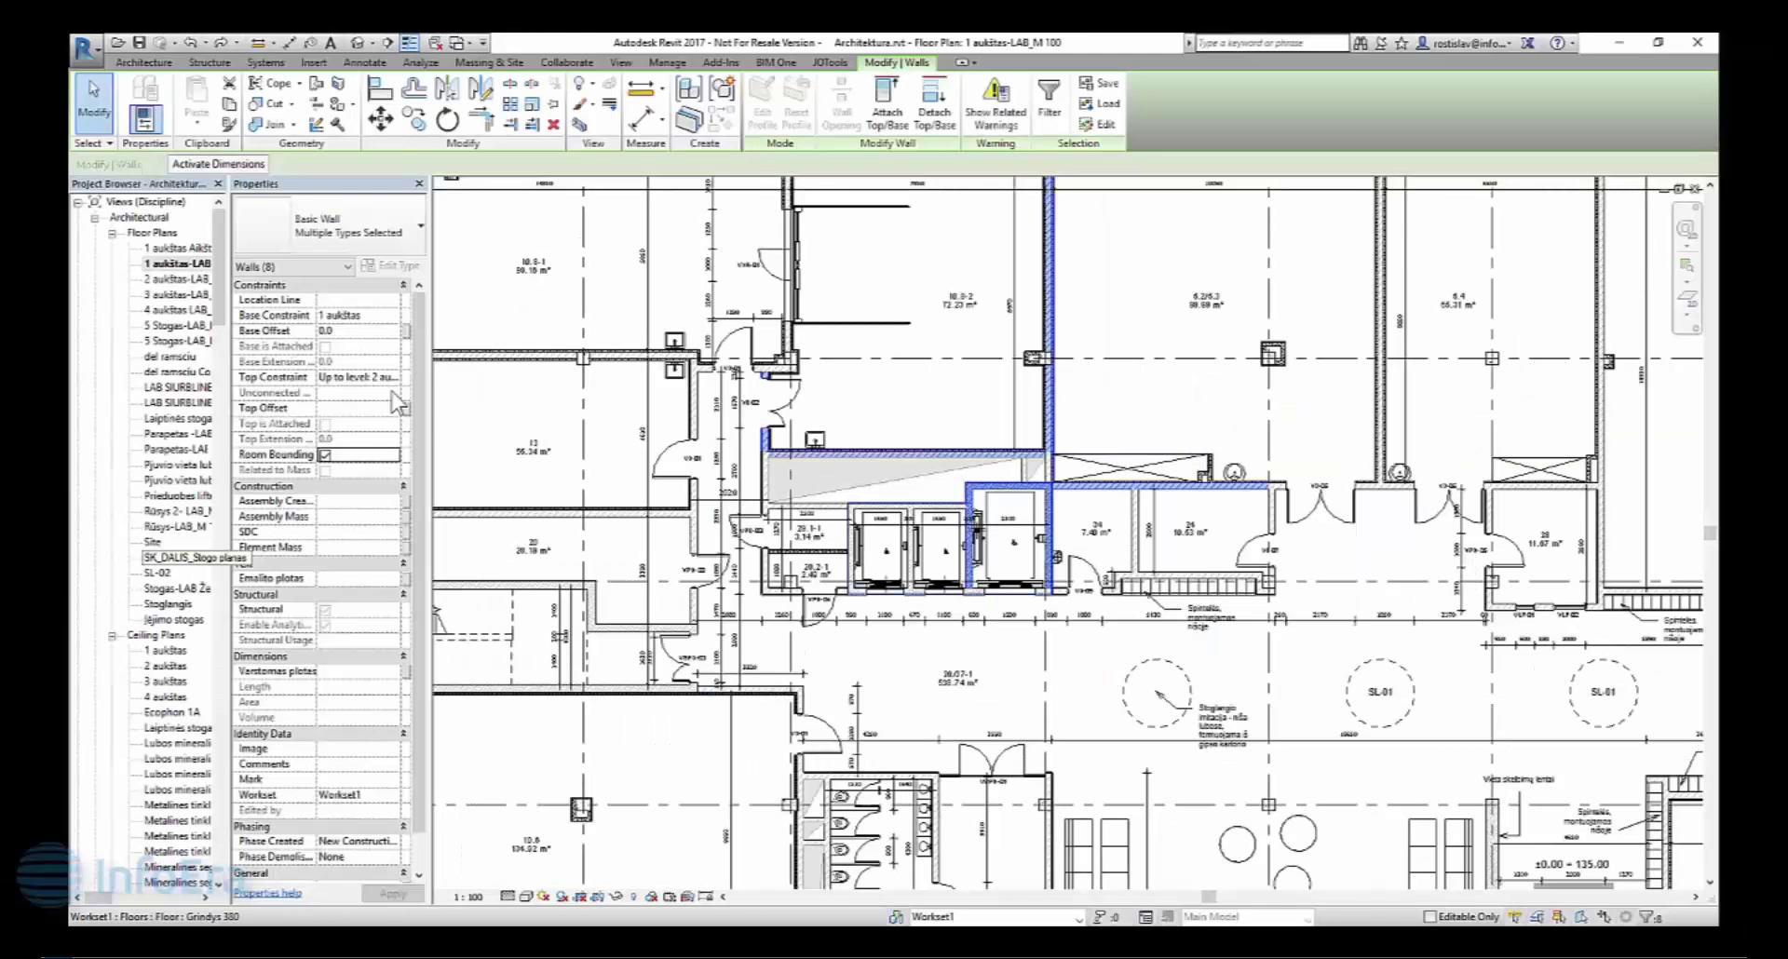
Change the Workset property of the eight selected walls from Workset1 to Architektūra.
scroll(410, 447, "down", 2)
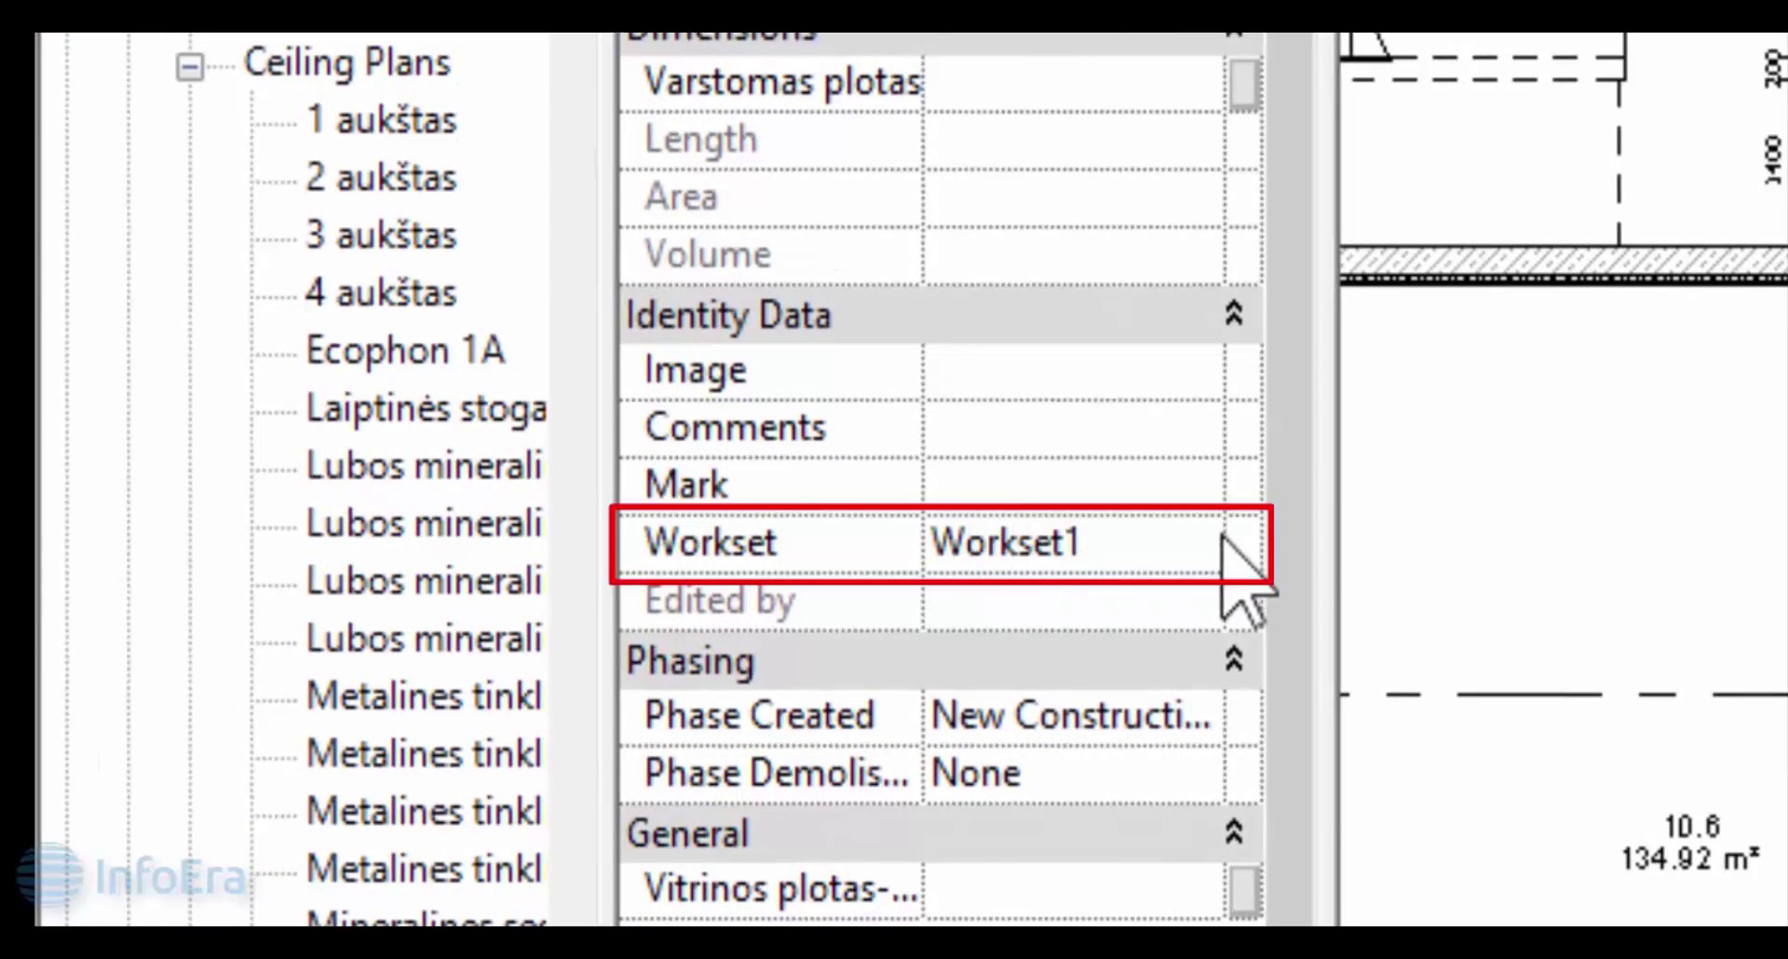
left_click(1200, 542)
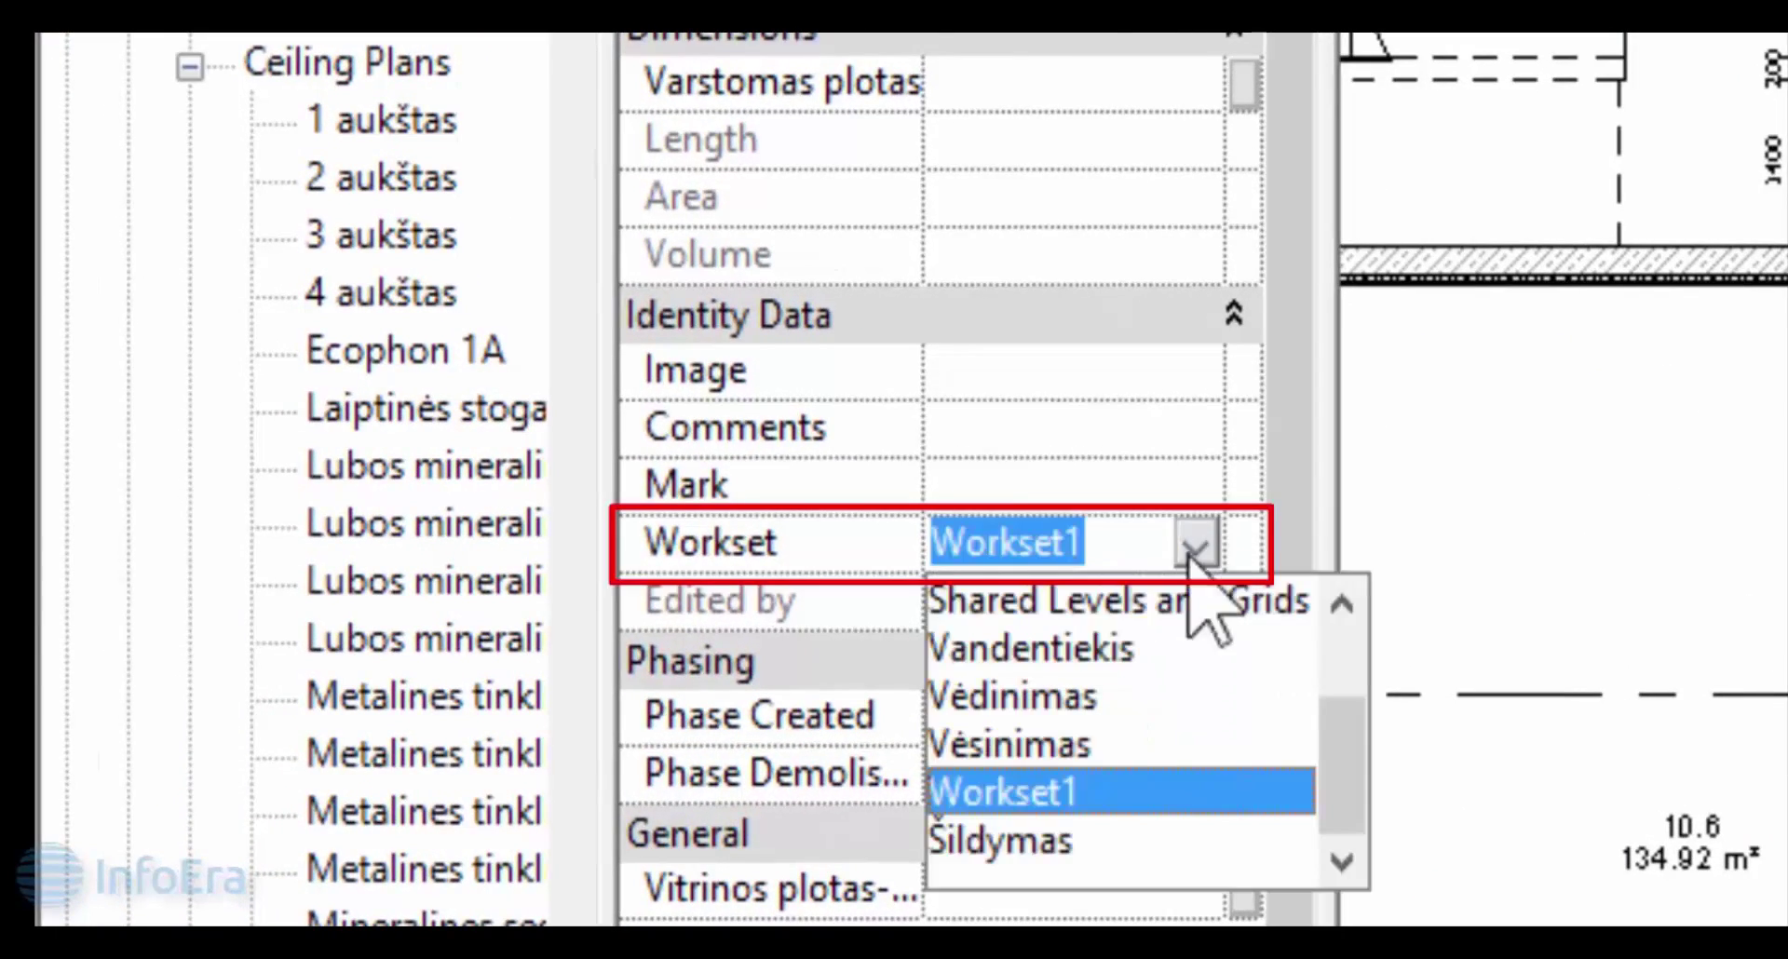
scroll(1155, 690, "up", 1)
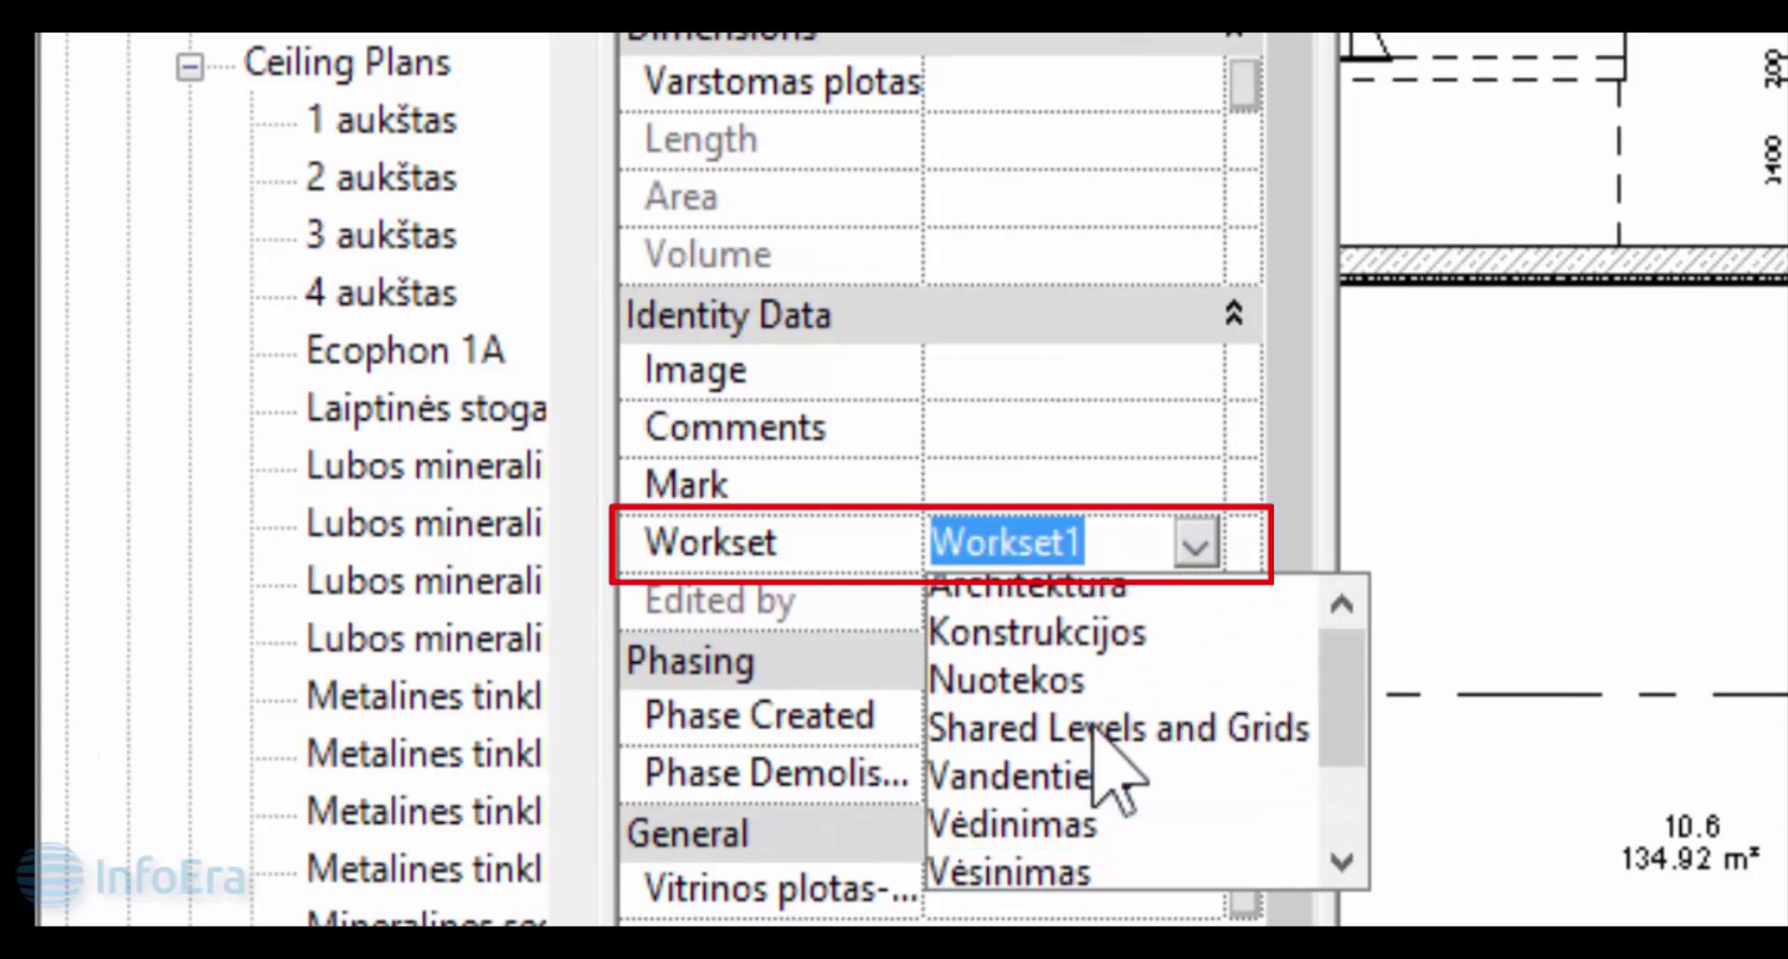
left_click(1062, 605)
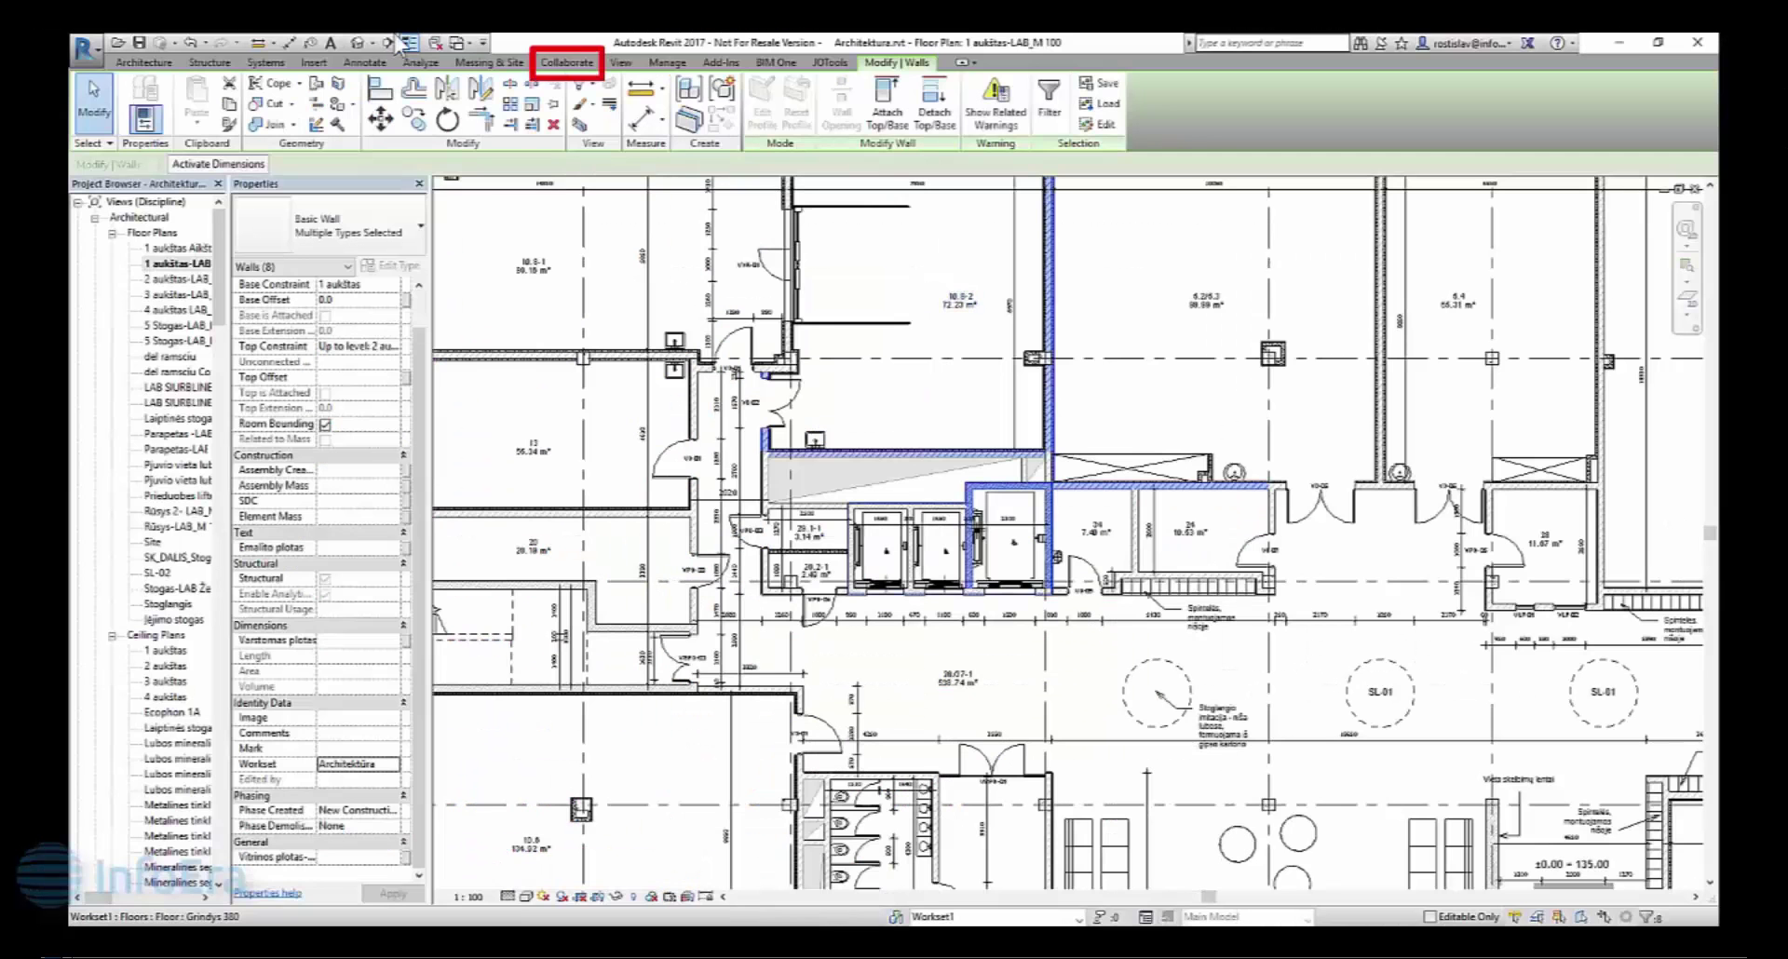
left_click(582, 65)
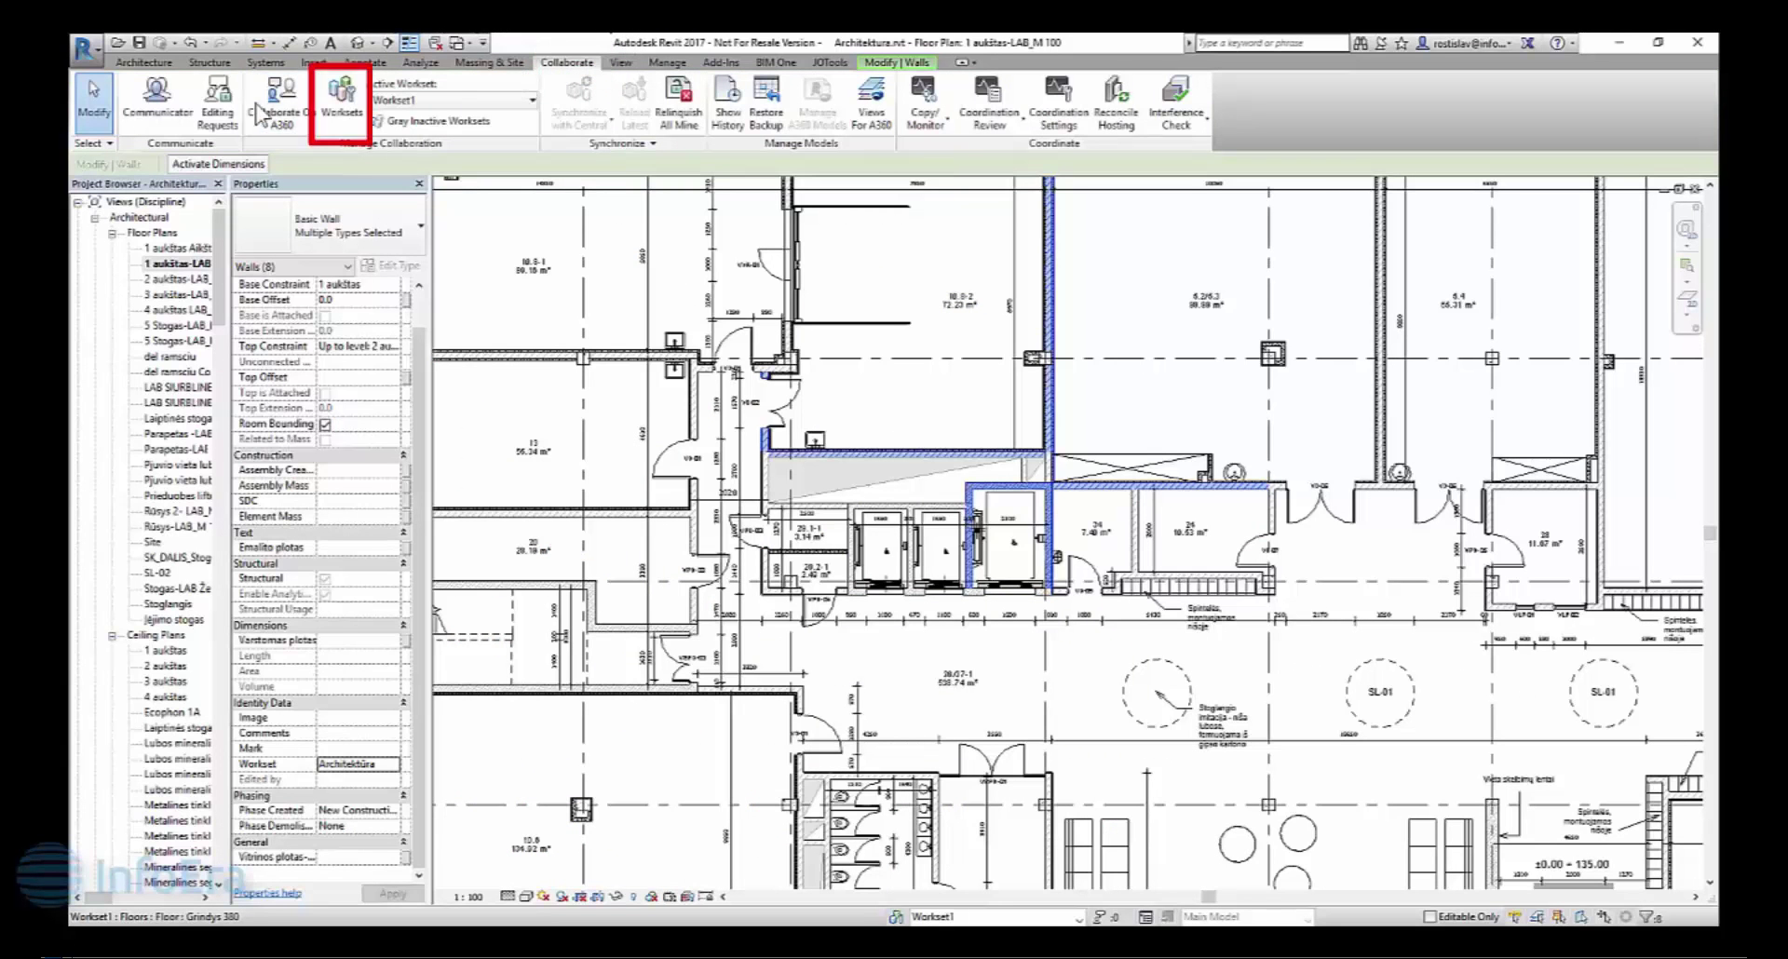
left_click(354, 112)
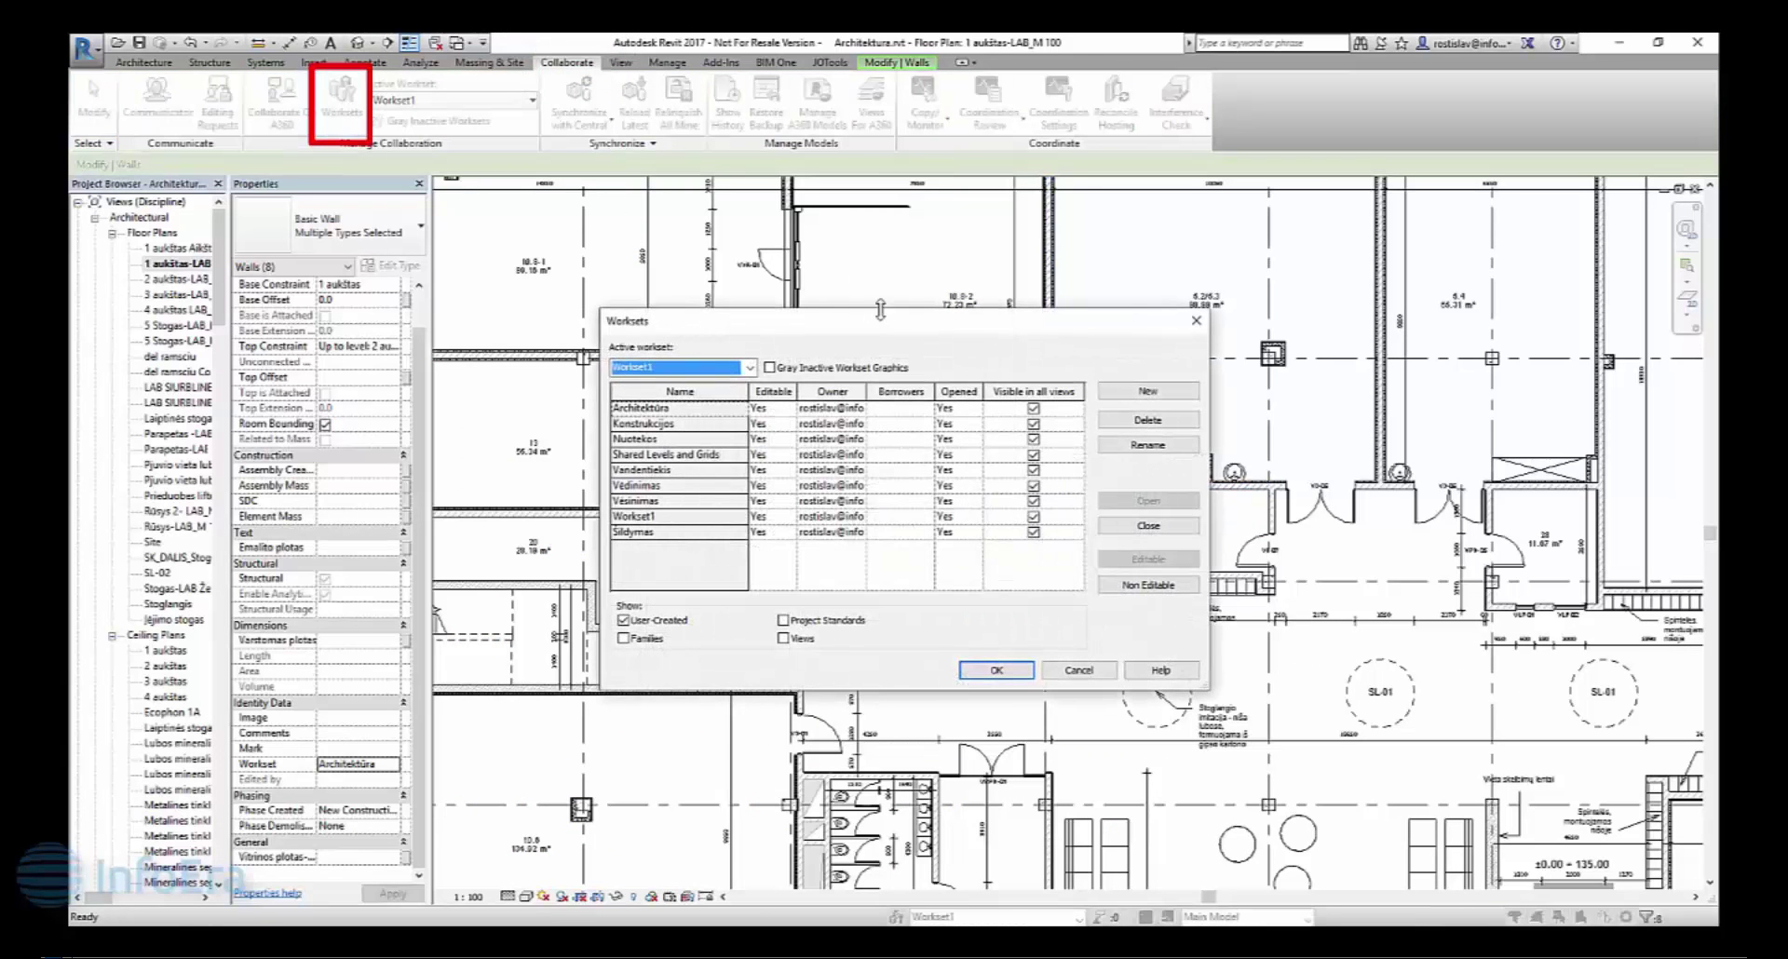
left_click_drag(886, 325, 1277, 327)
left_click(1351, 421)
left_click(1113, 389)
left_click(1172, 393)
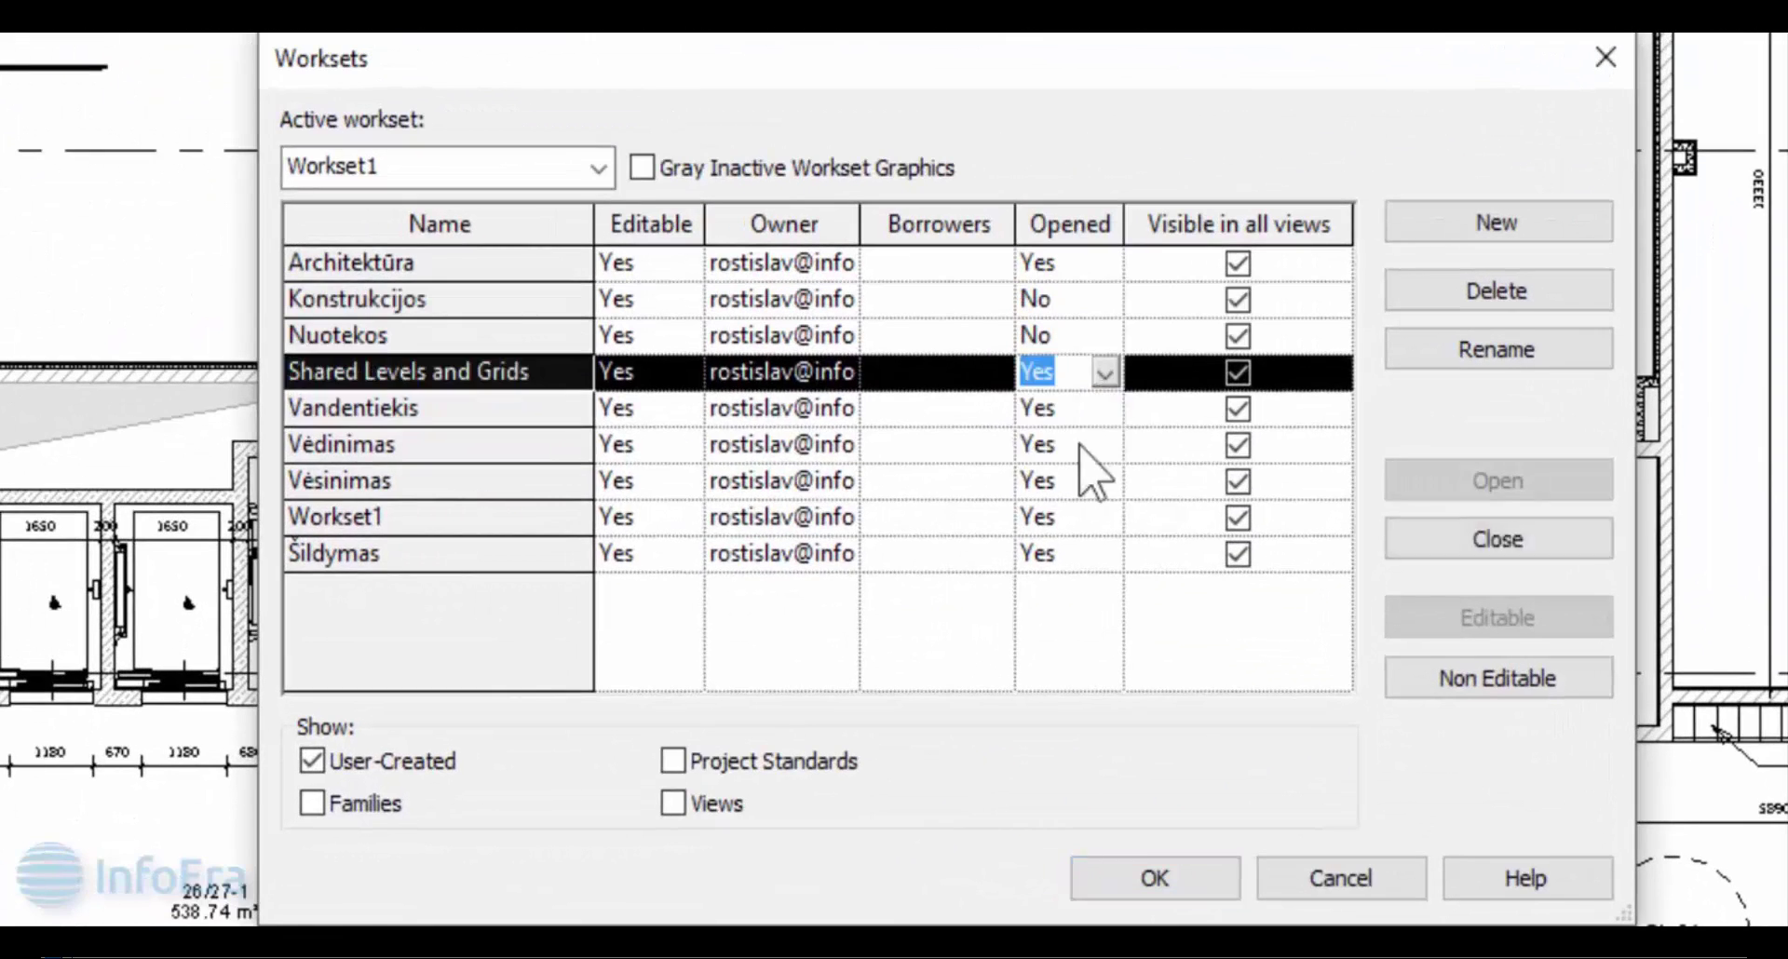
left_click(1171, 456)
left_click(1172, 486)
left_click(1172, 517)
left_click(1171, 547)
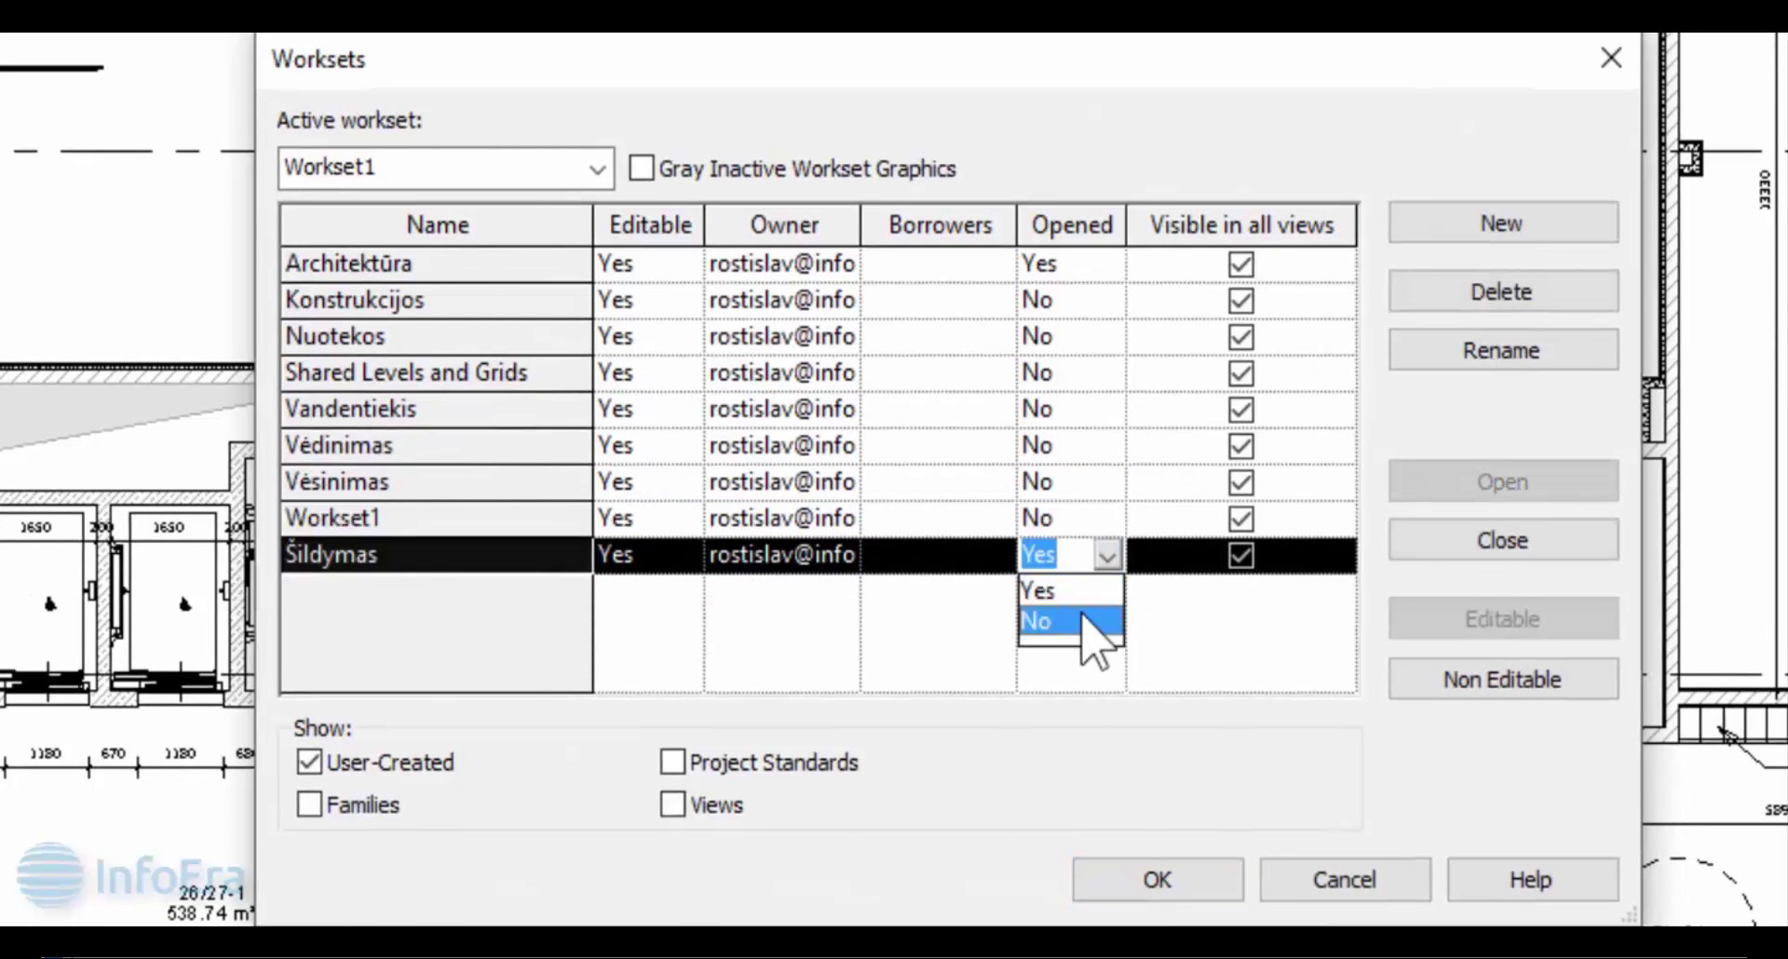
left_click(1086, 624)
left_click(1147, 880)
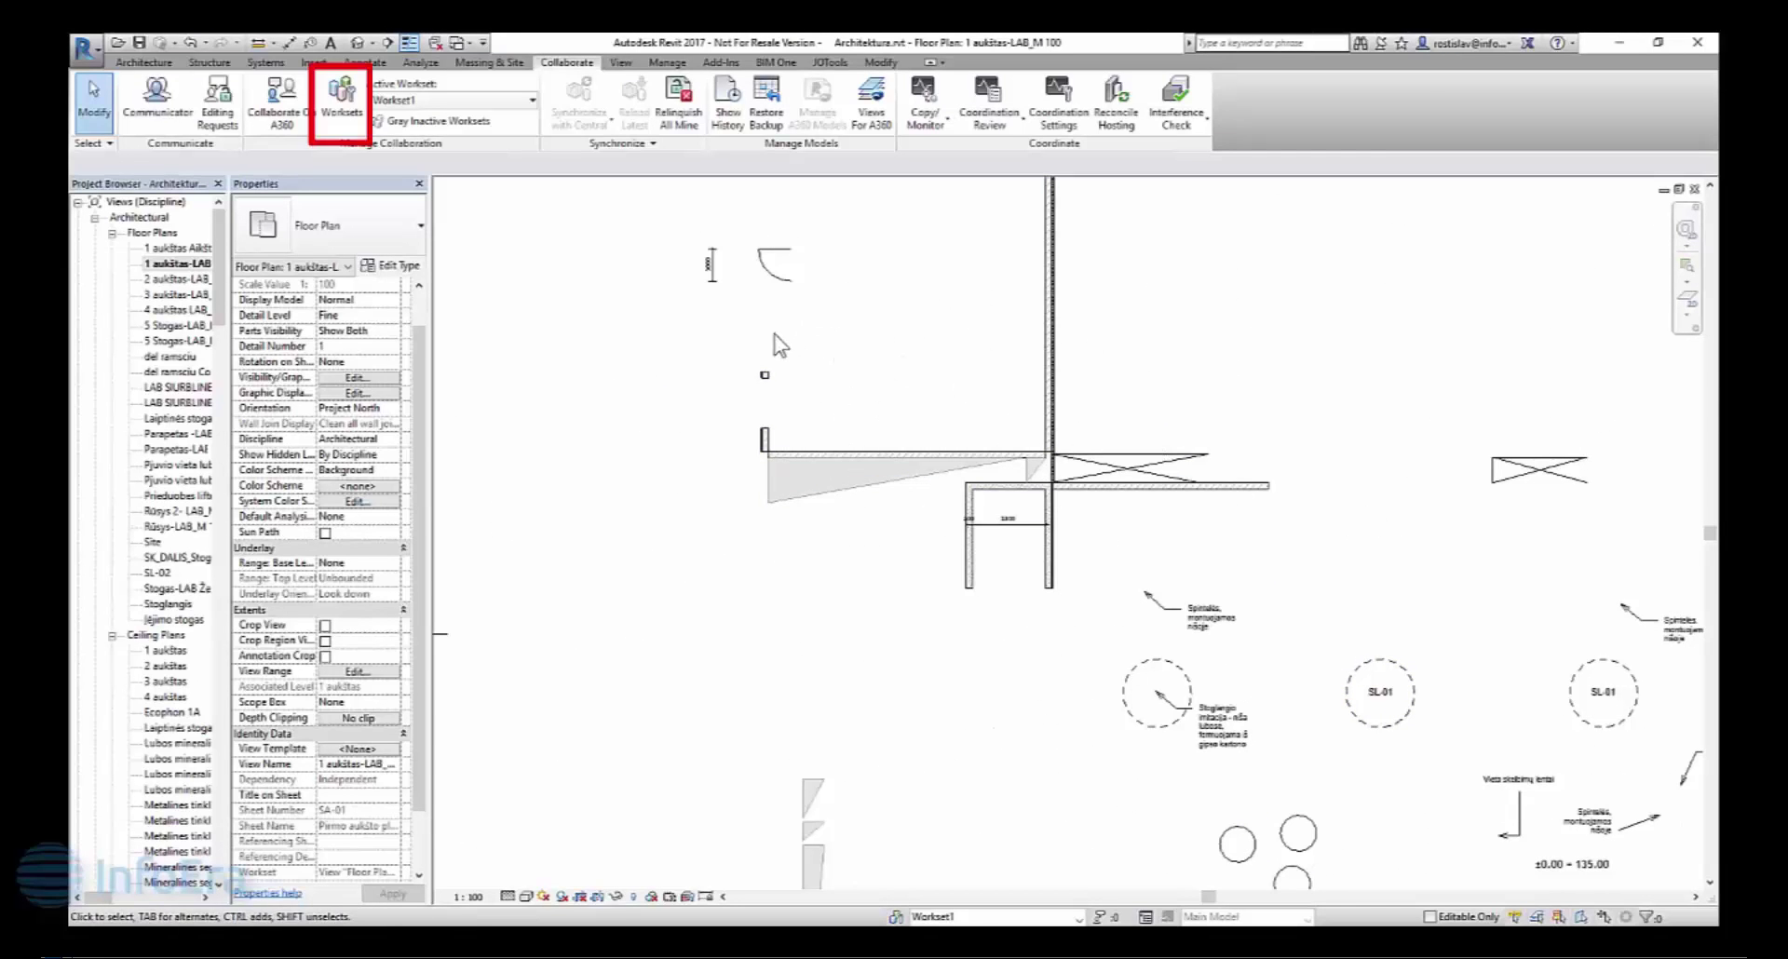
left_click(357, 117)
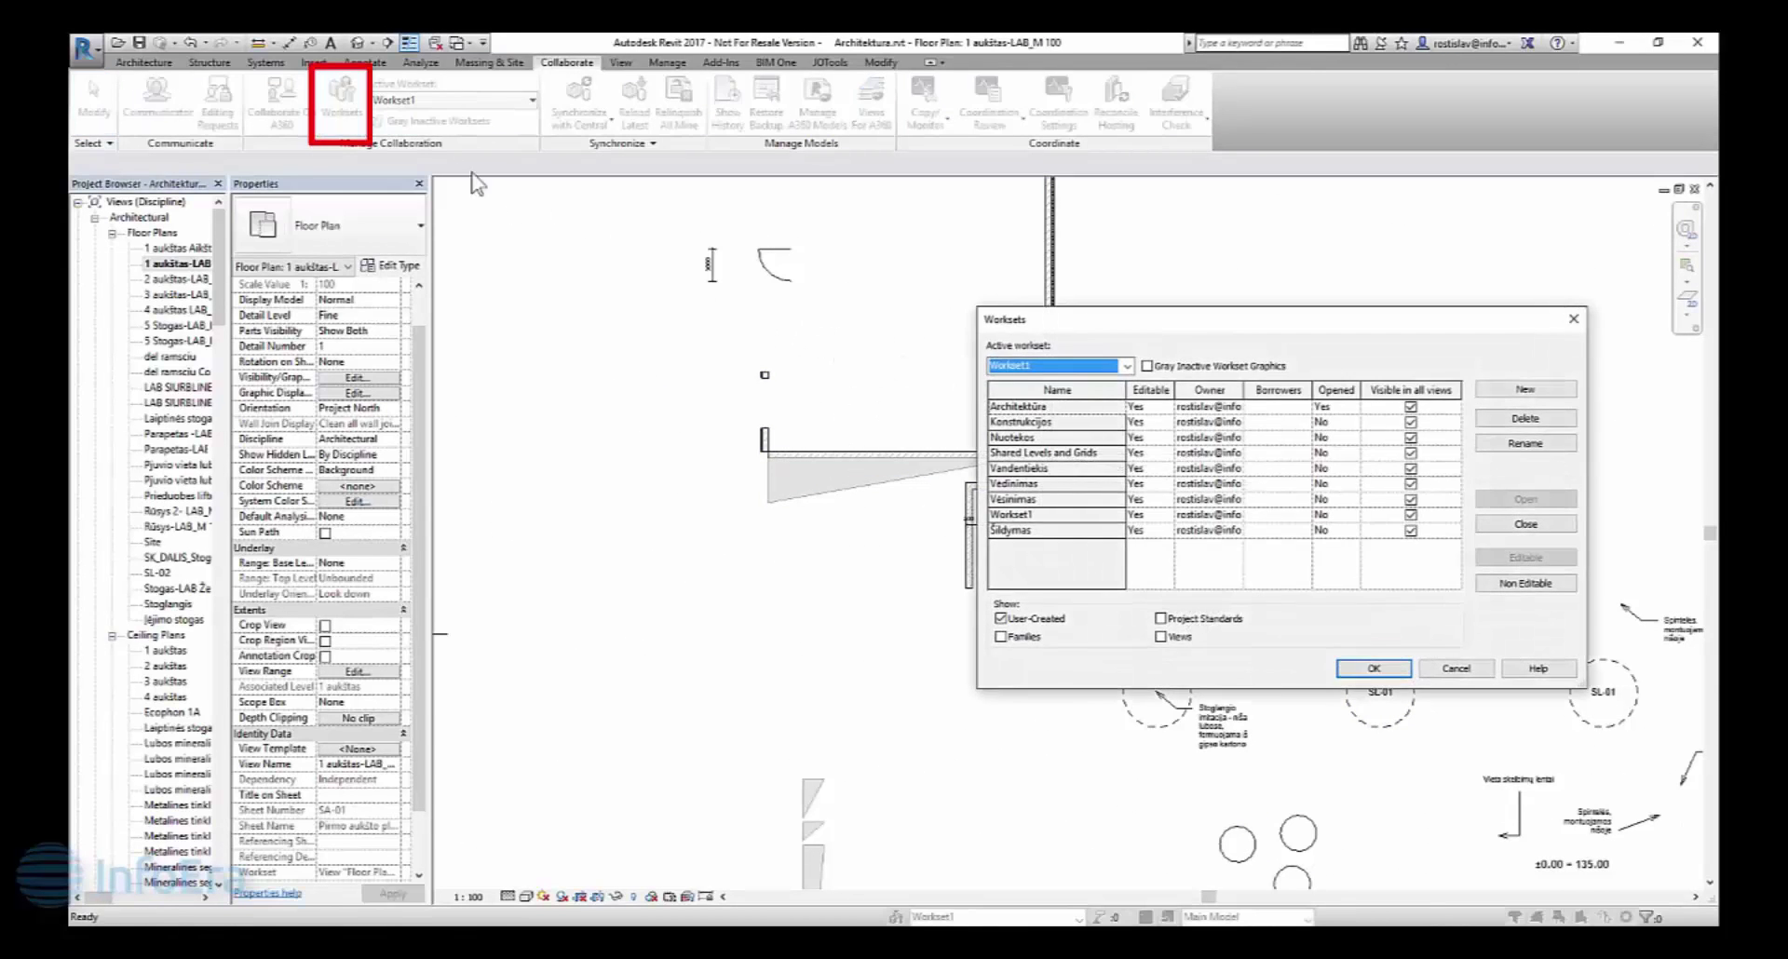
left_click(1336, 452)
left_click(1352, 452)
left_click(1322, 467)
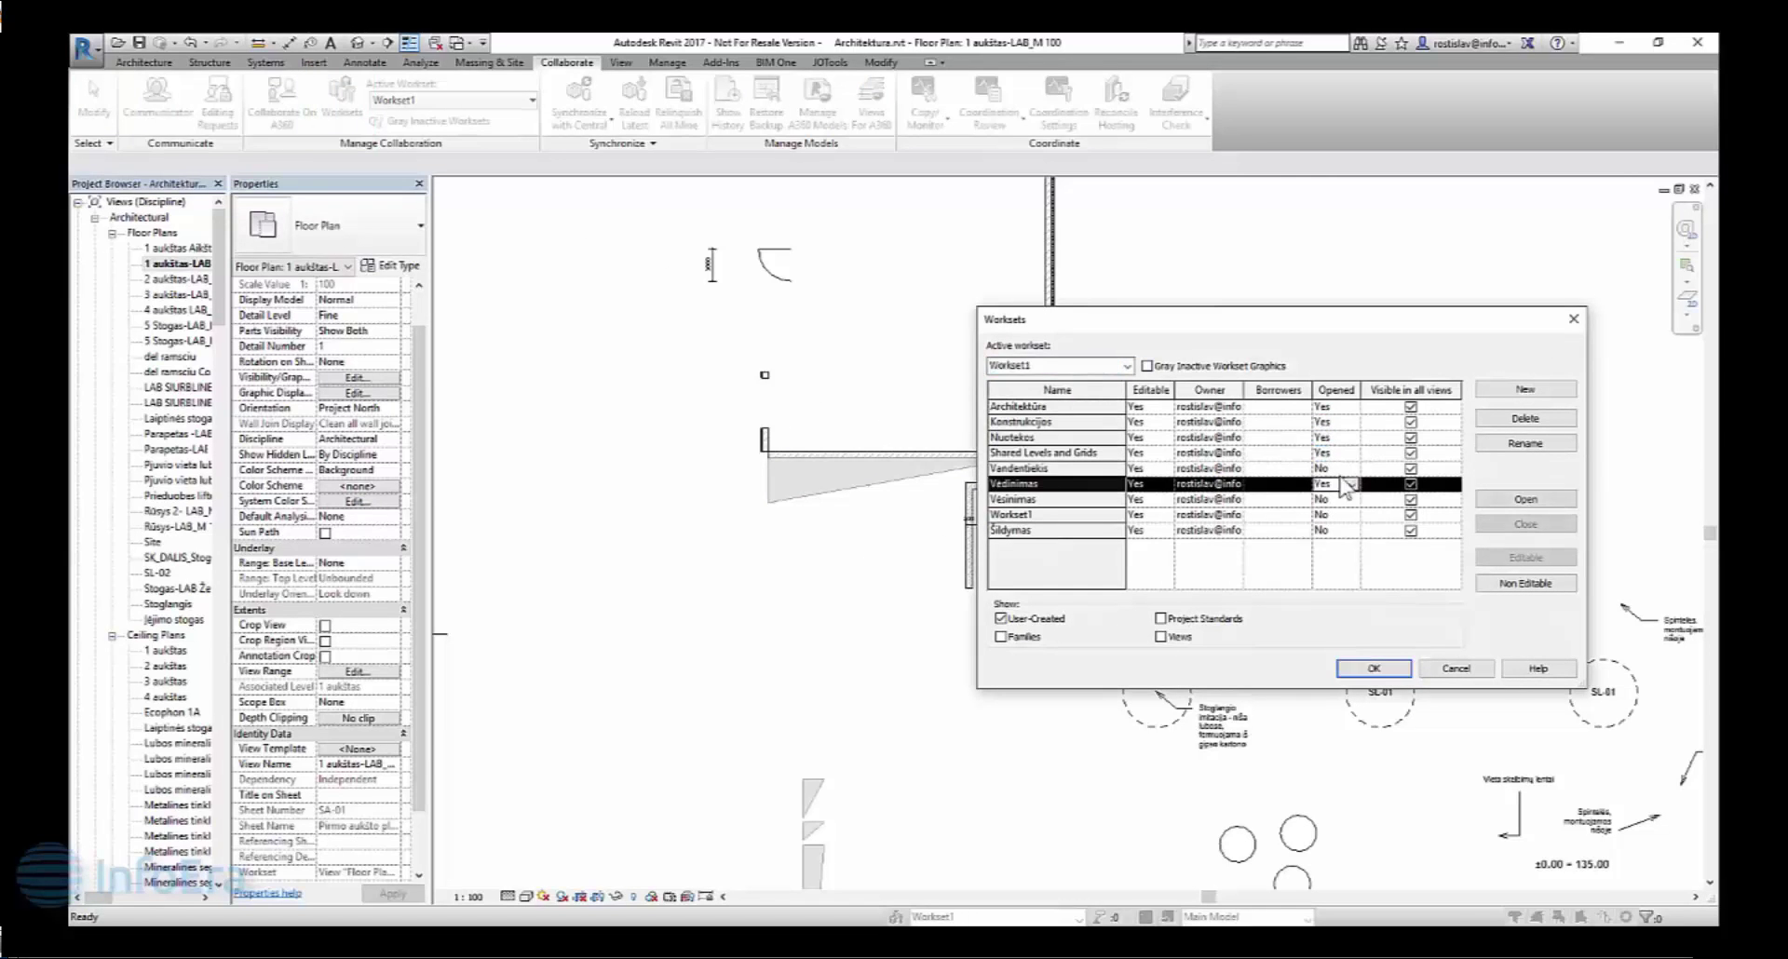
left_click(1323, 499)
left_click(1322, 515)
left_click(1322, 546)
left_click(1336, 530)
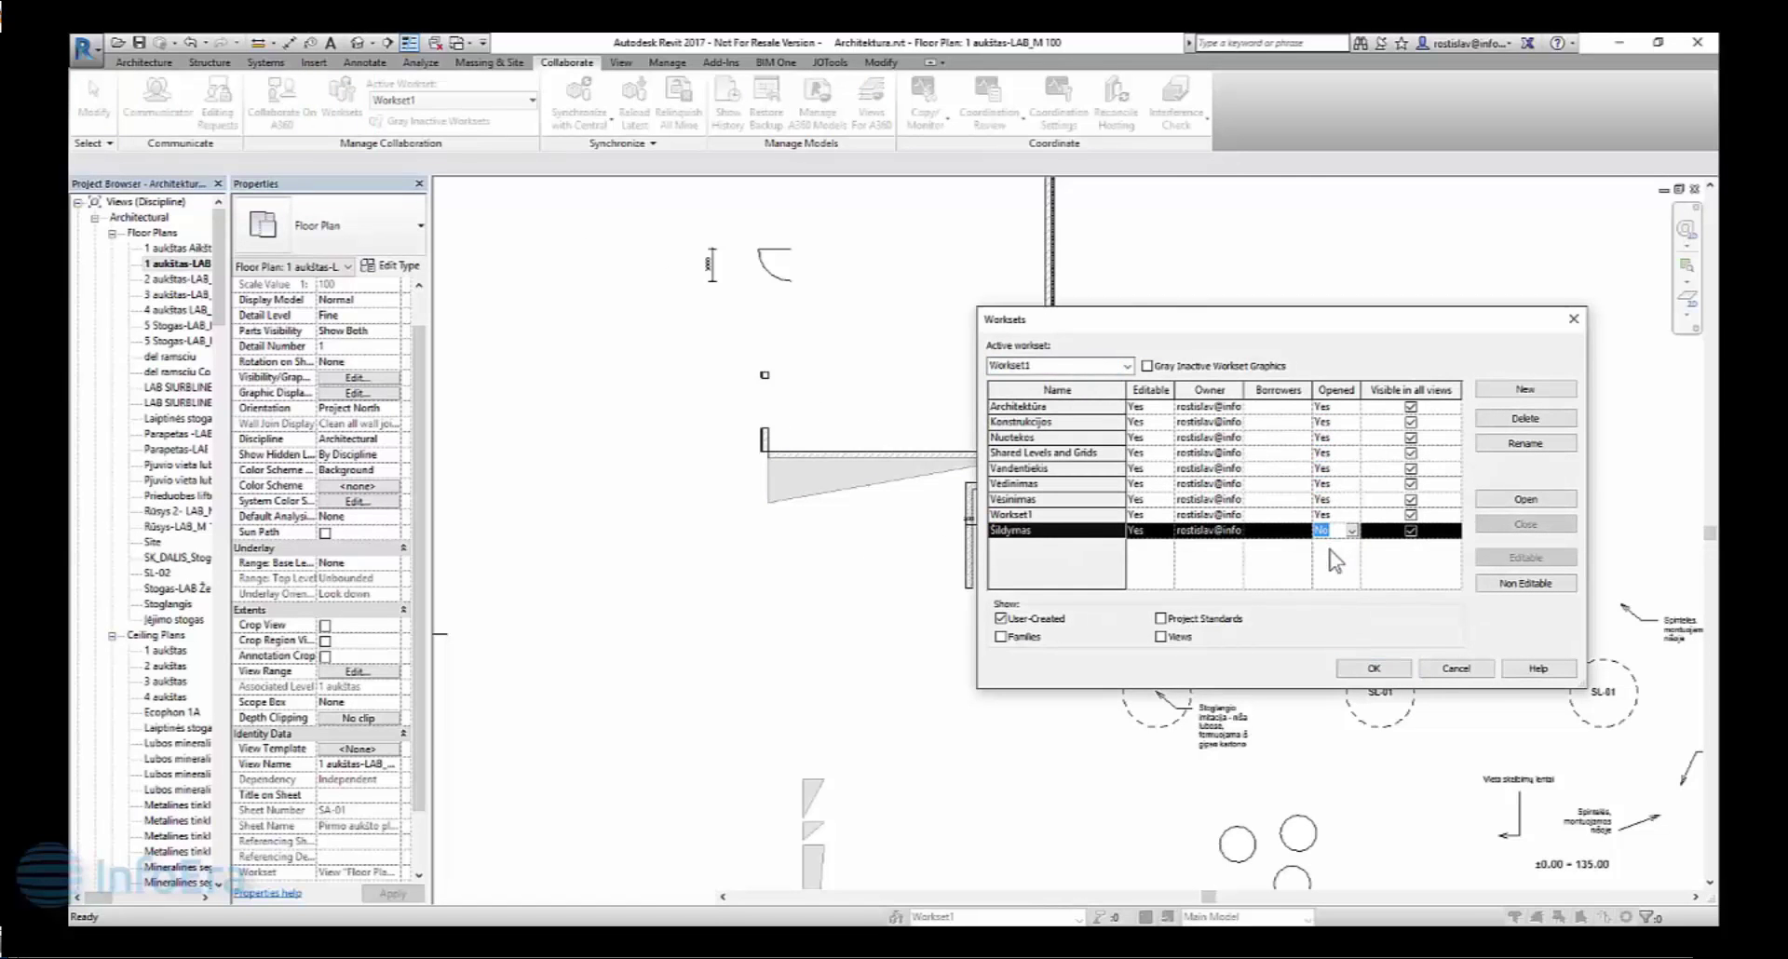
left_click(1373, 667)
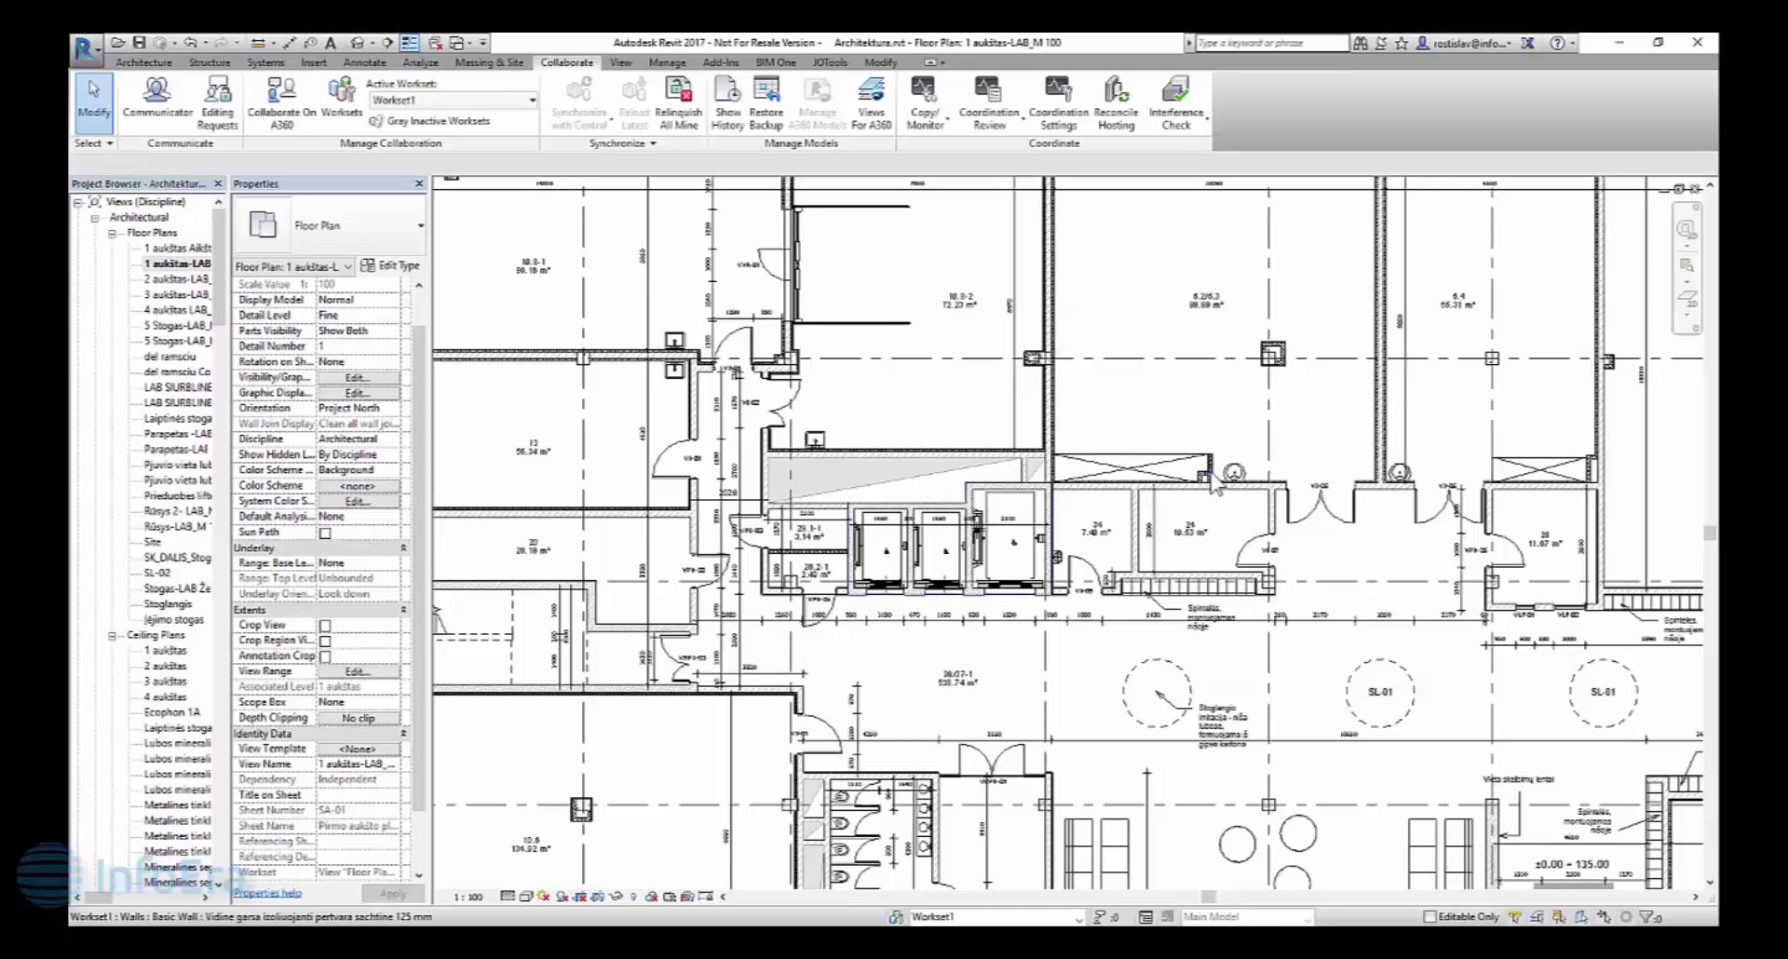
Save As into a new 'Centrinis Modelis' folder with file name 'Projektas Nr 1'.
left_click(82, 49)
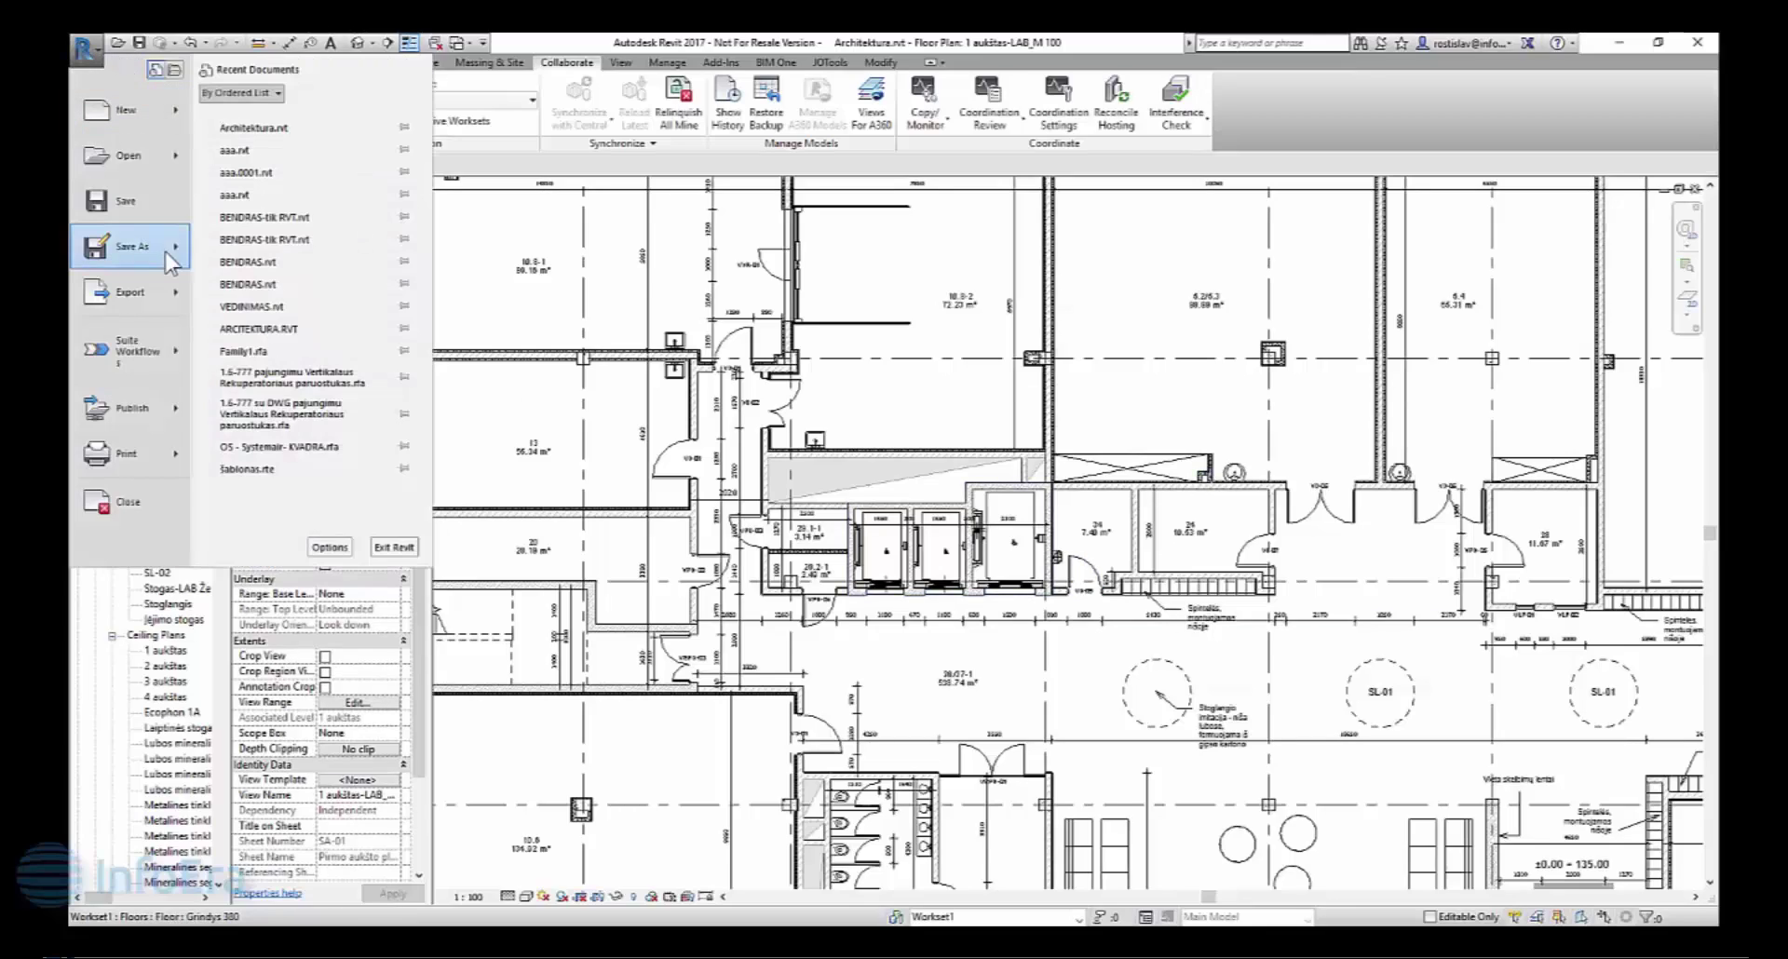
mouse_move(132, 248)
left_click(317, 142)
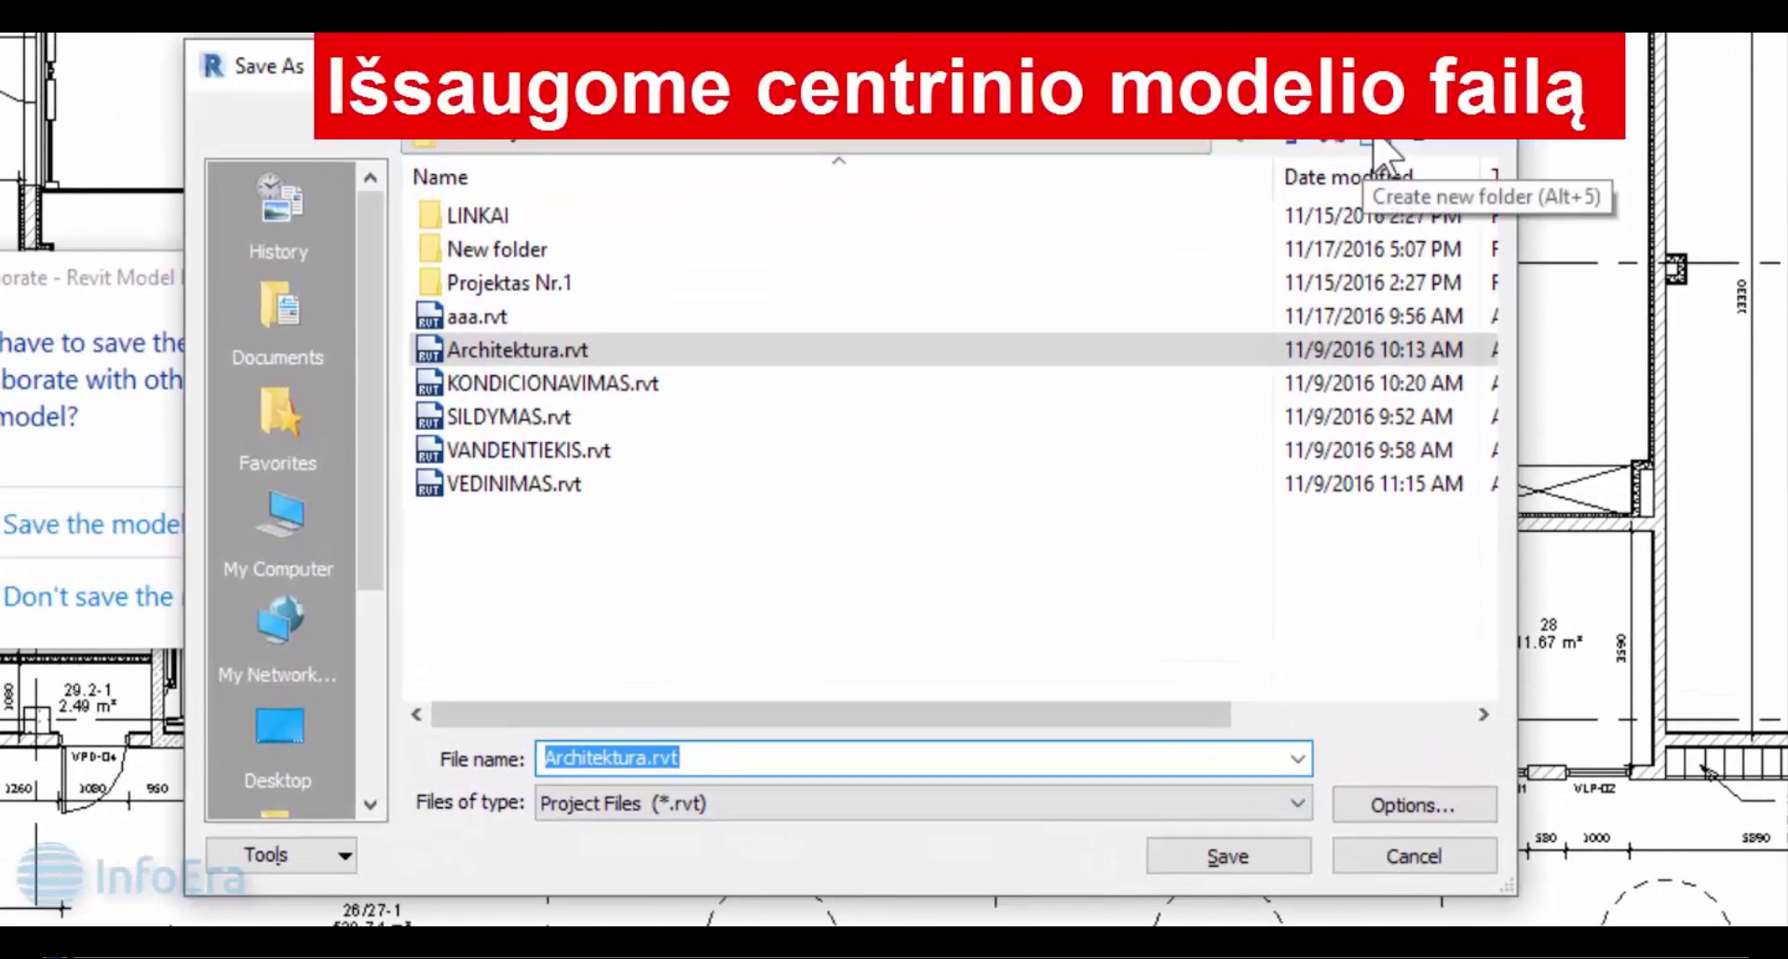
left_click(1383, 140)
type("Cent")
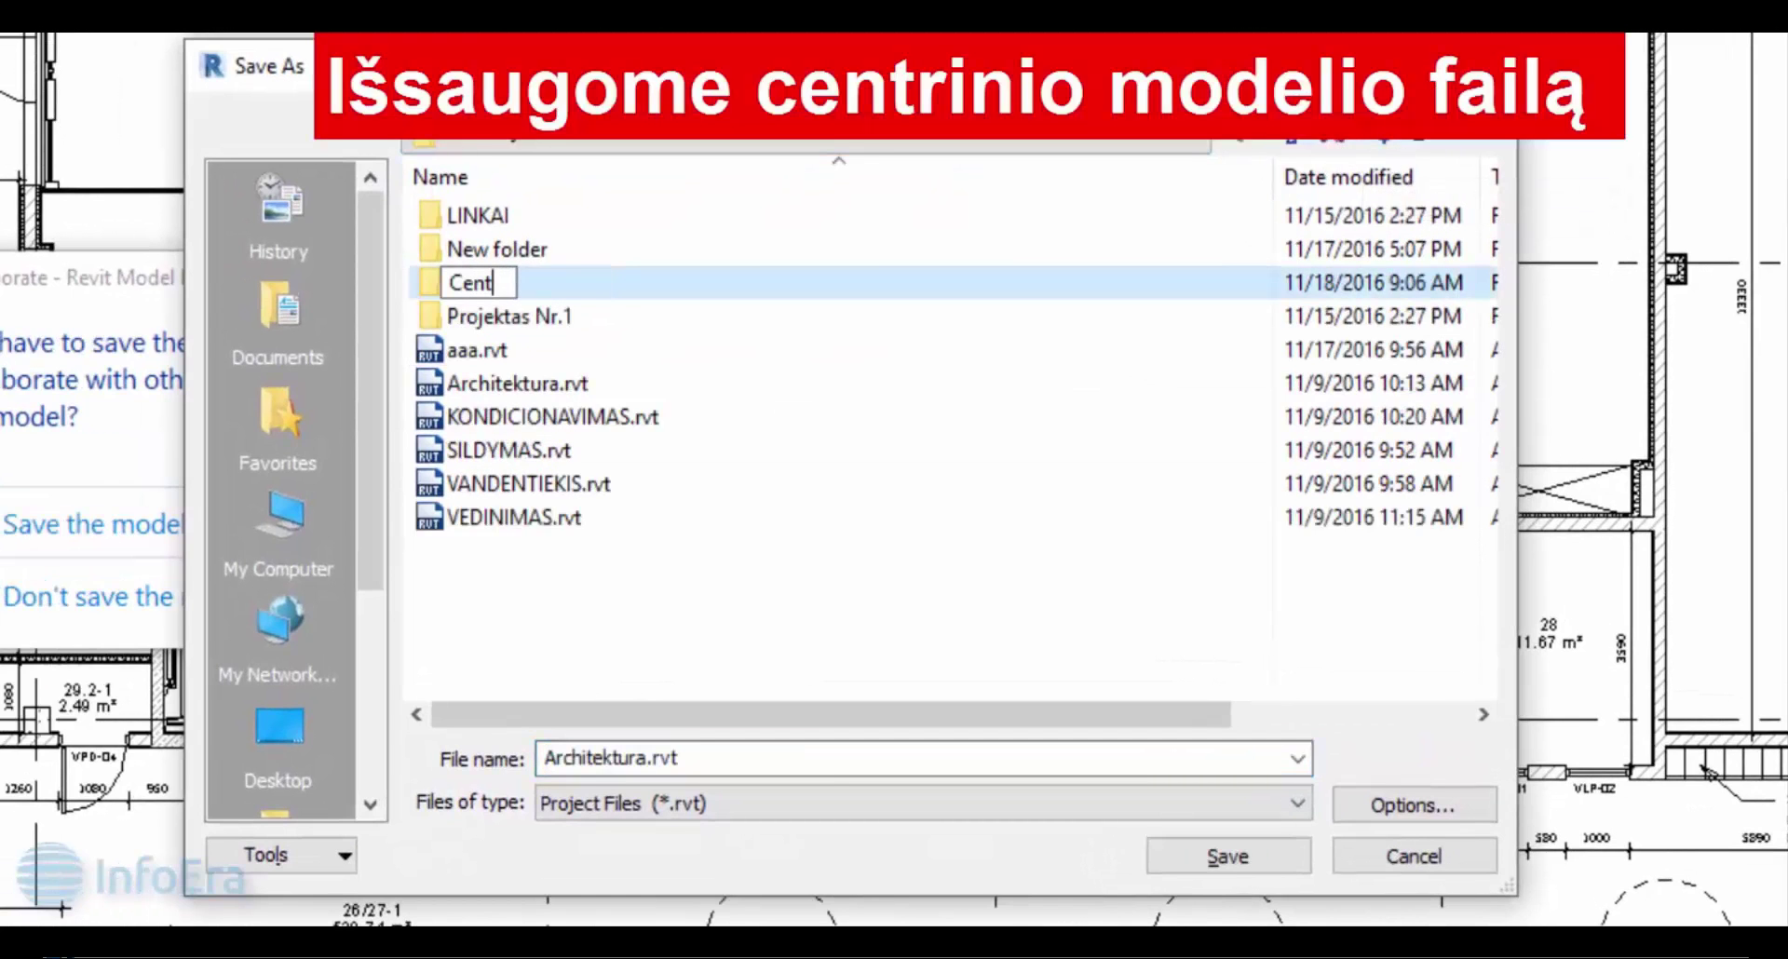
type("rinis Modelis")
key("Return")
key("Return")
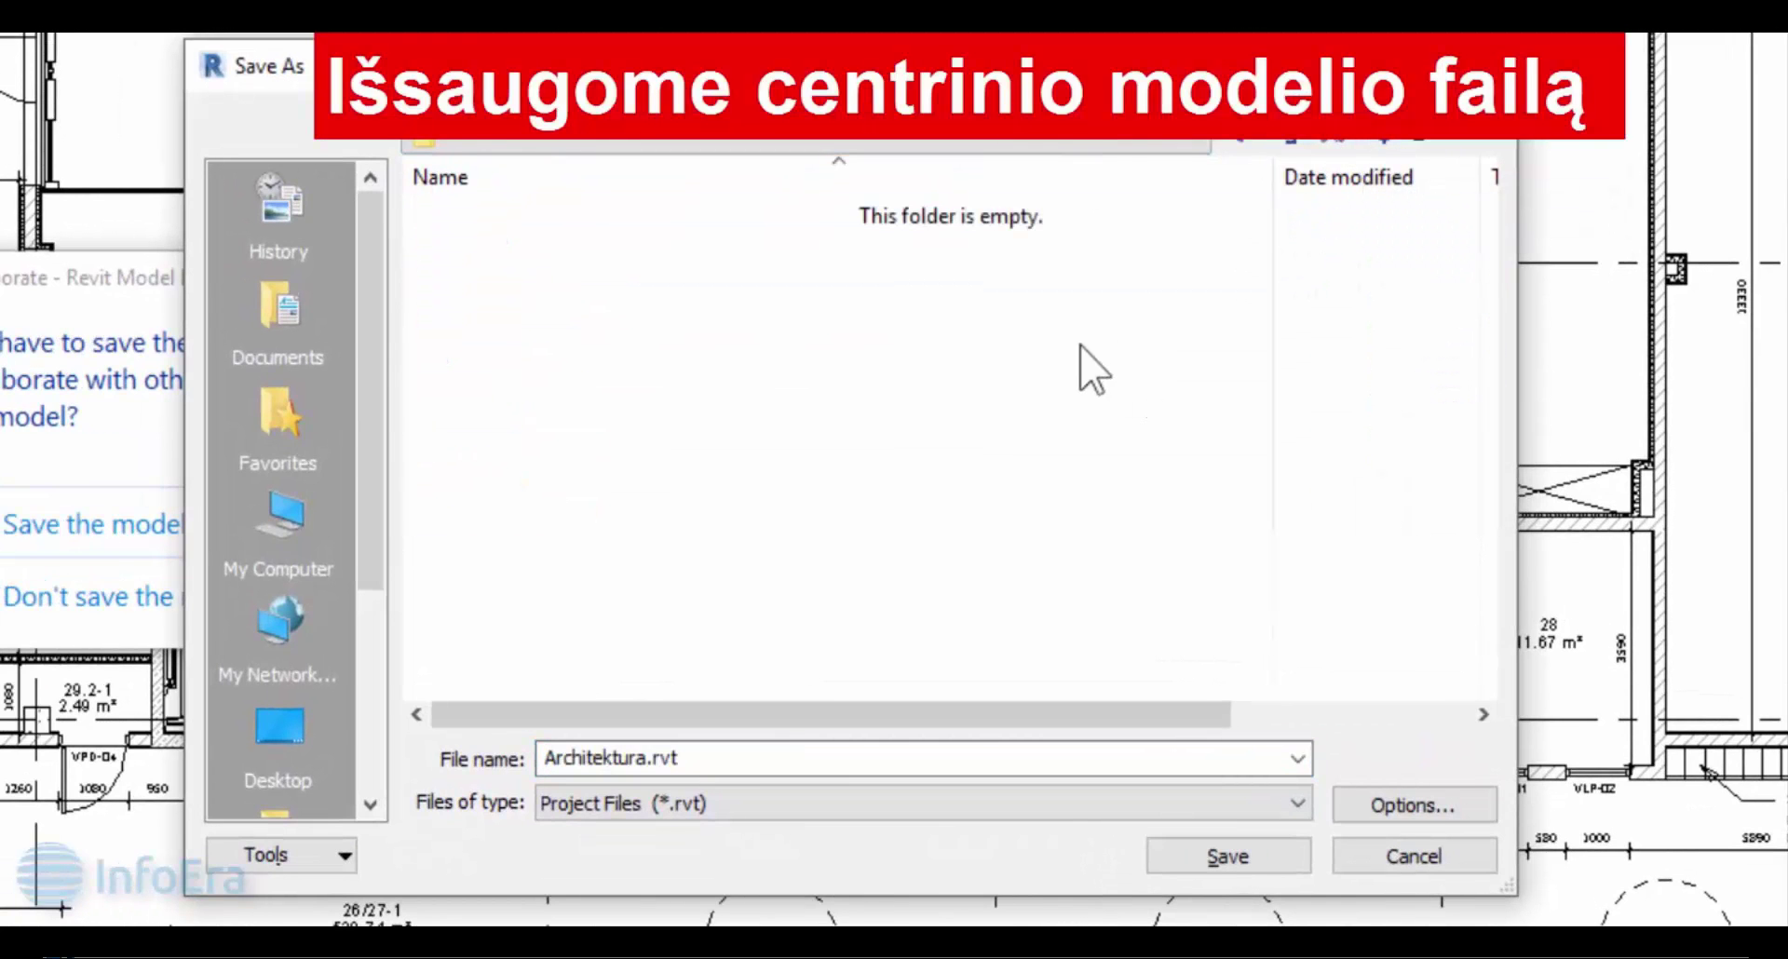
double_click(686, 757)
type("Pro")
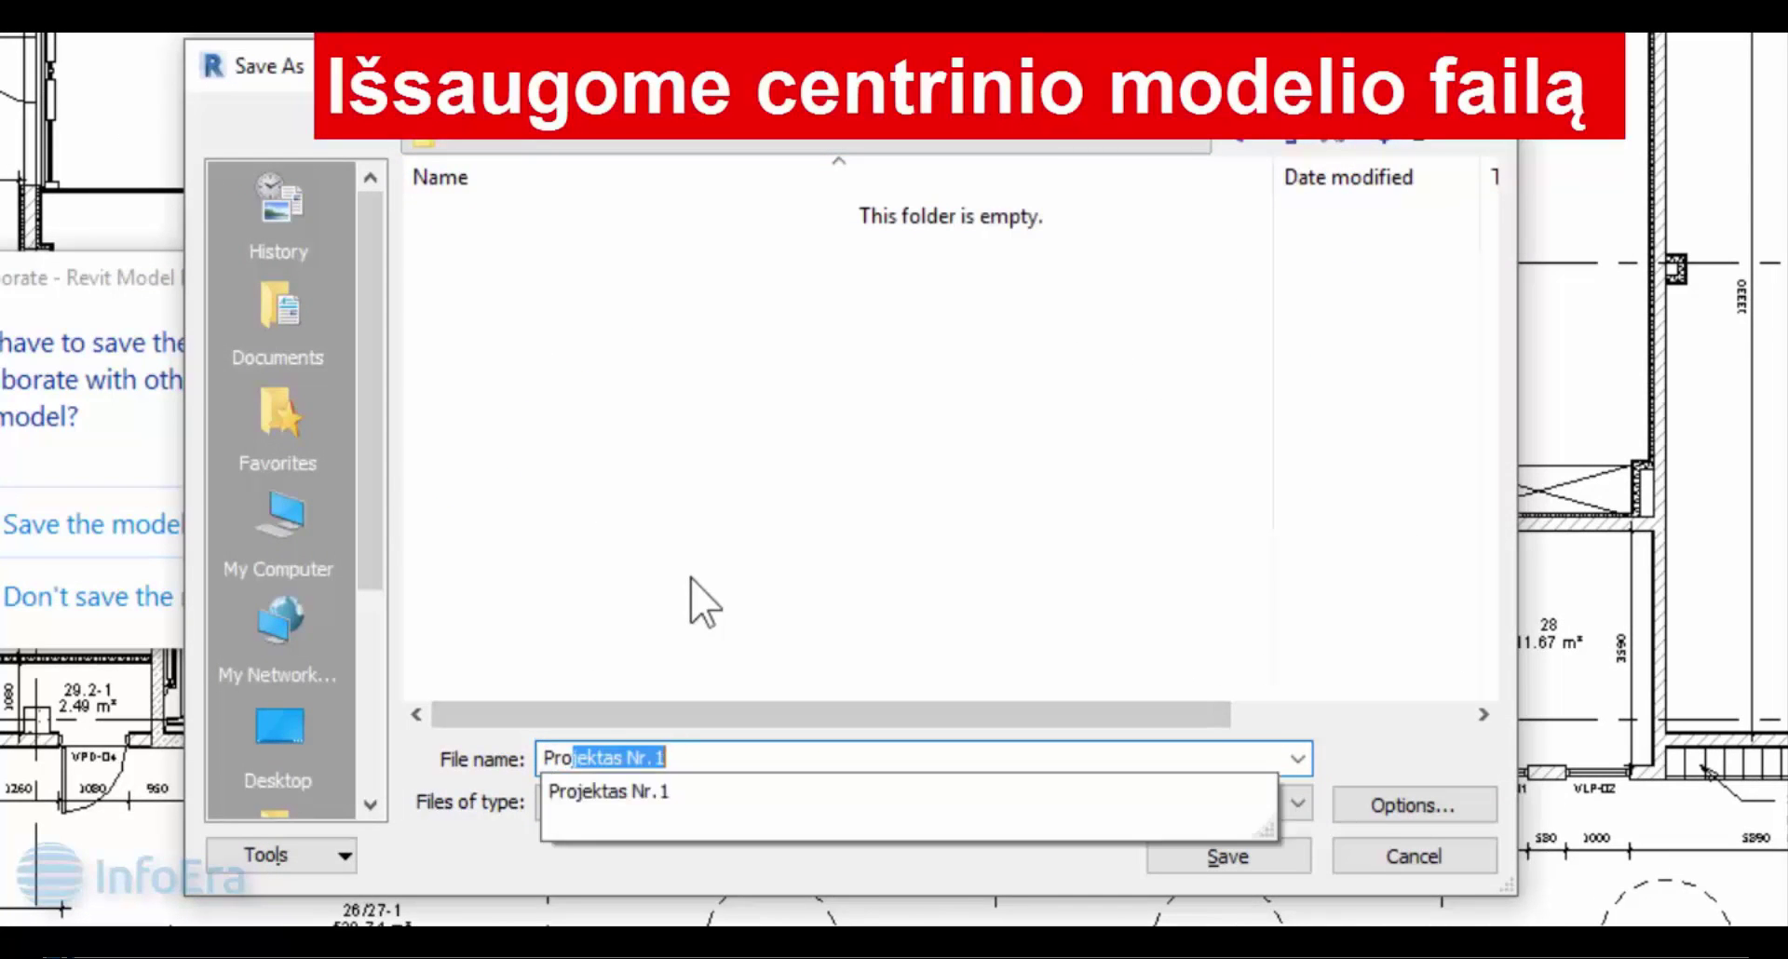
type("jektas Nr 1")
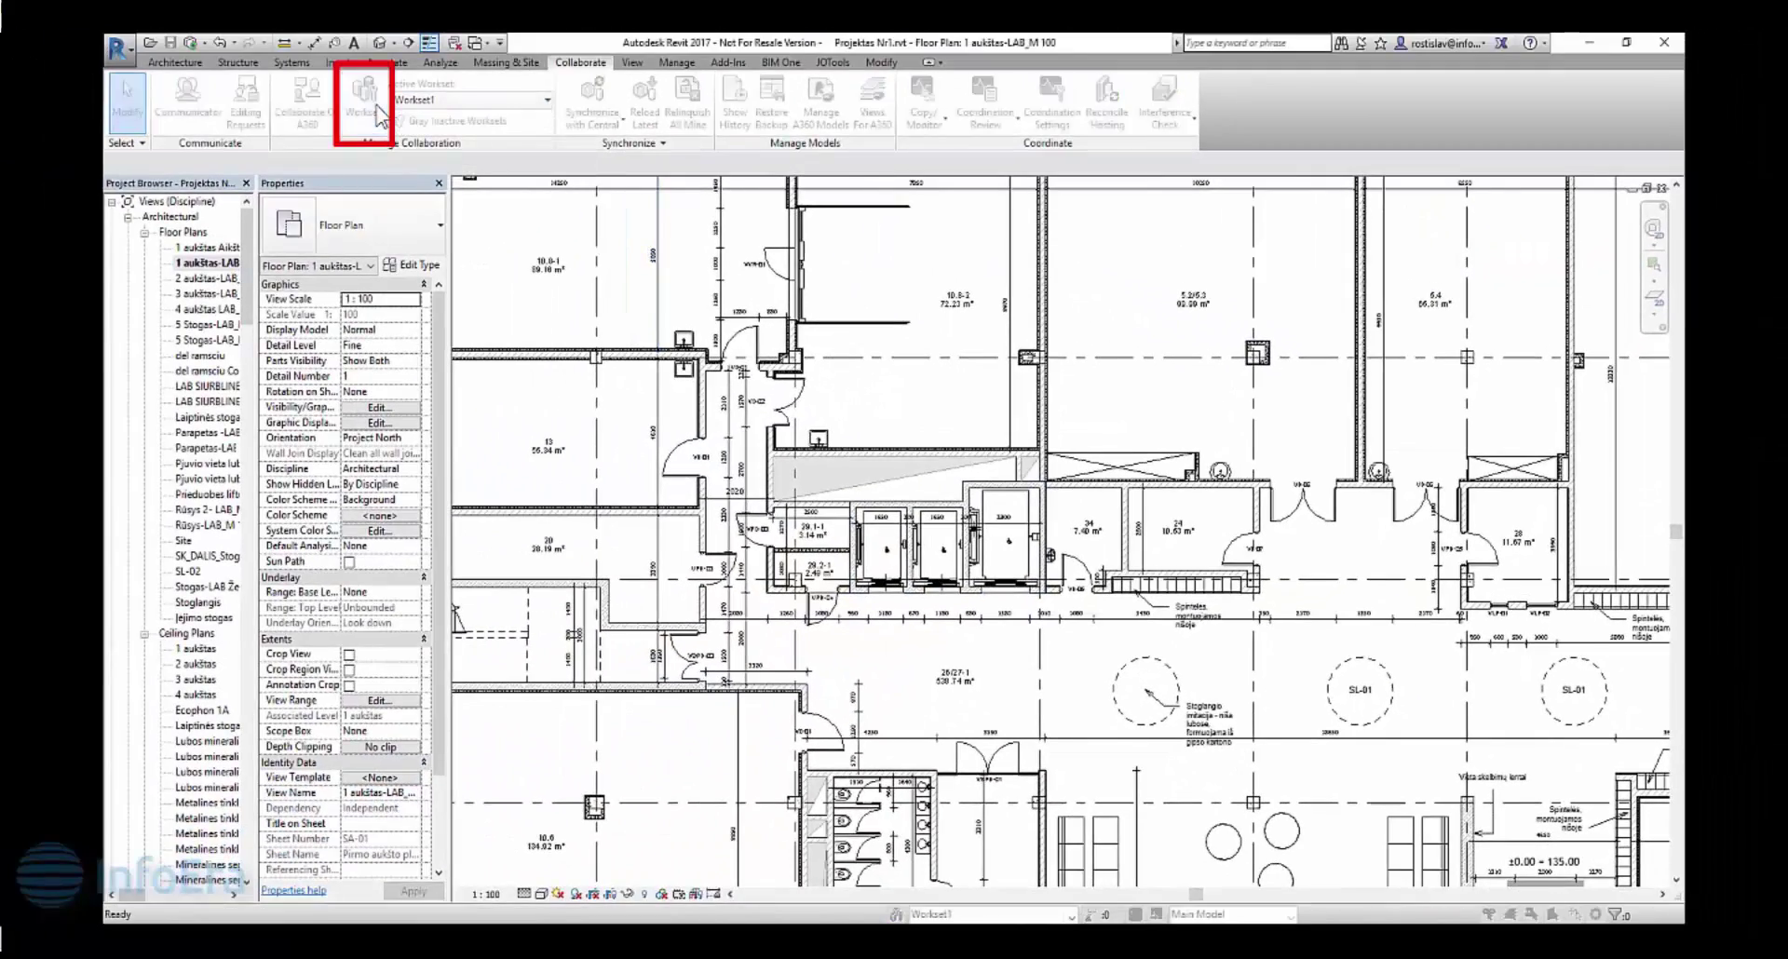
left_click(364, 97)
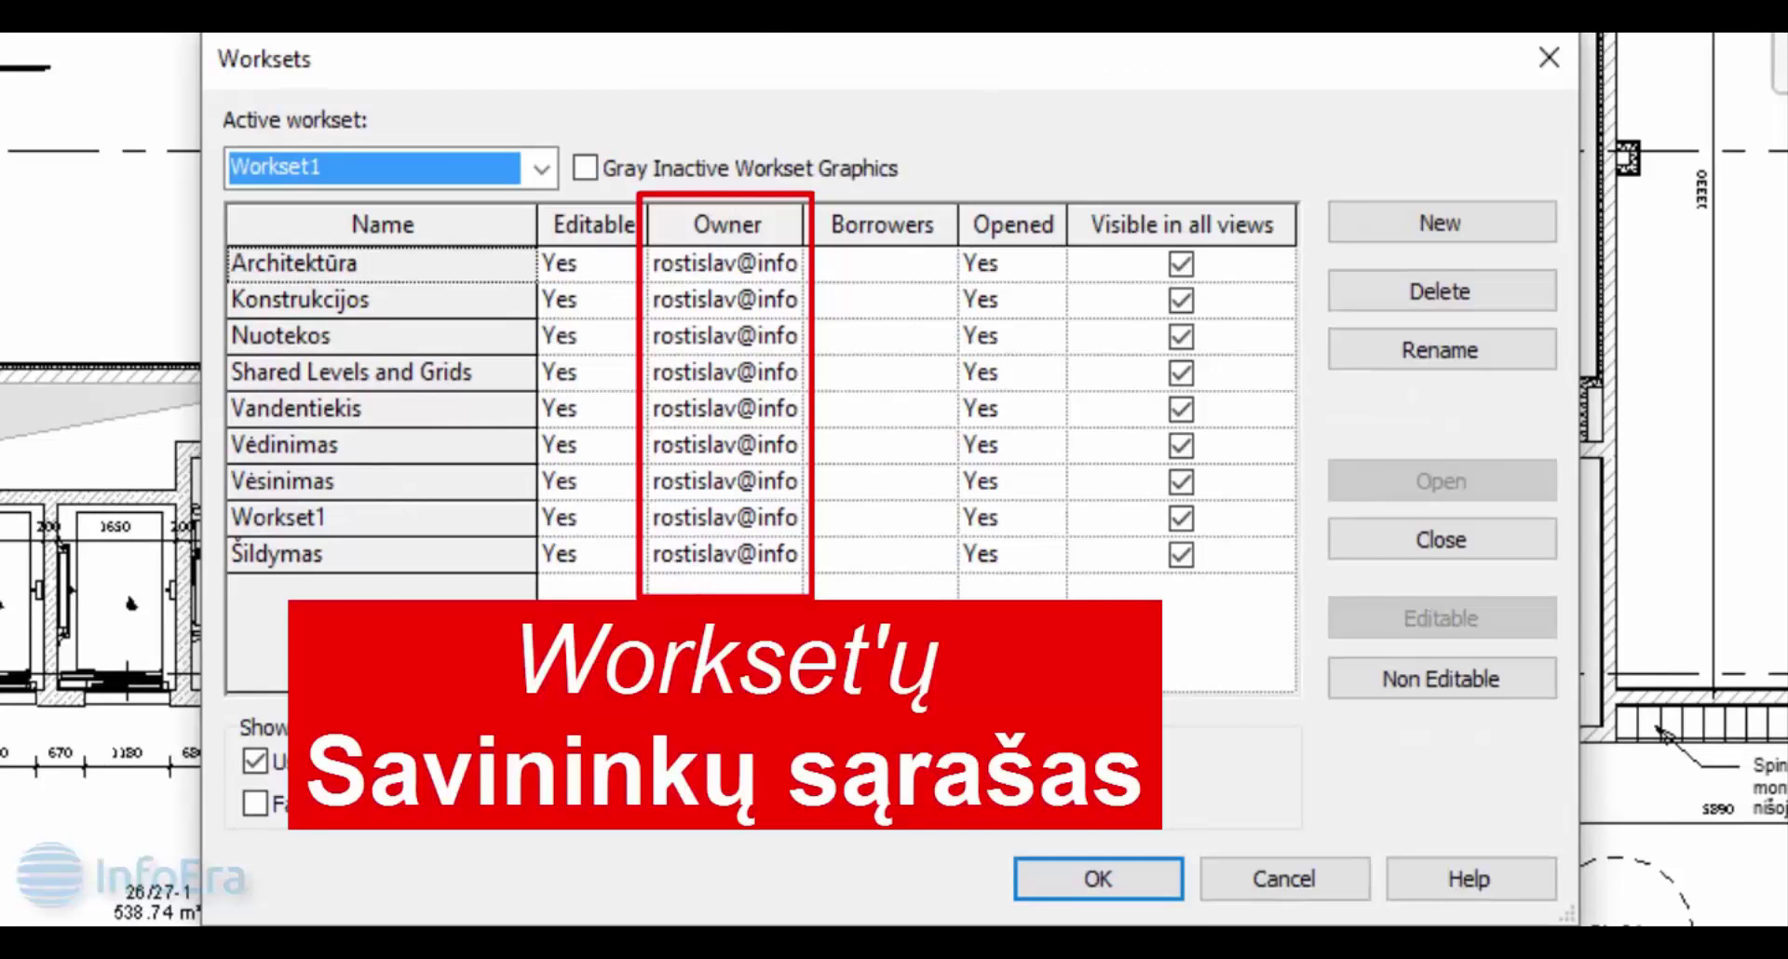
left_click(1145, 884)
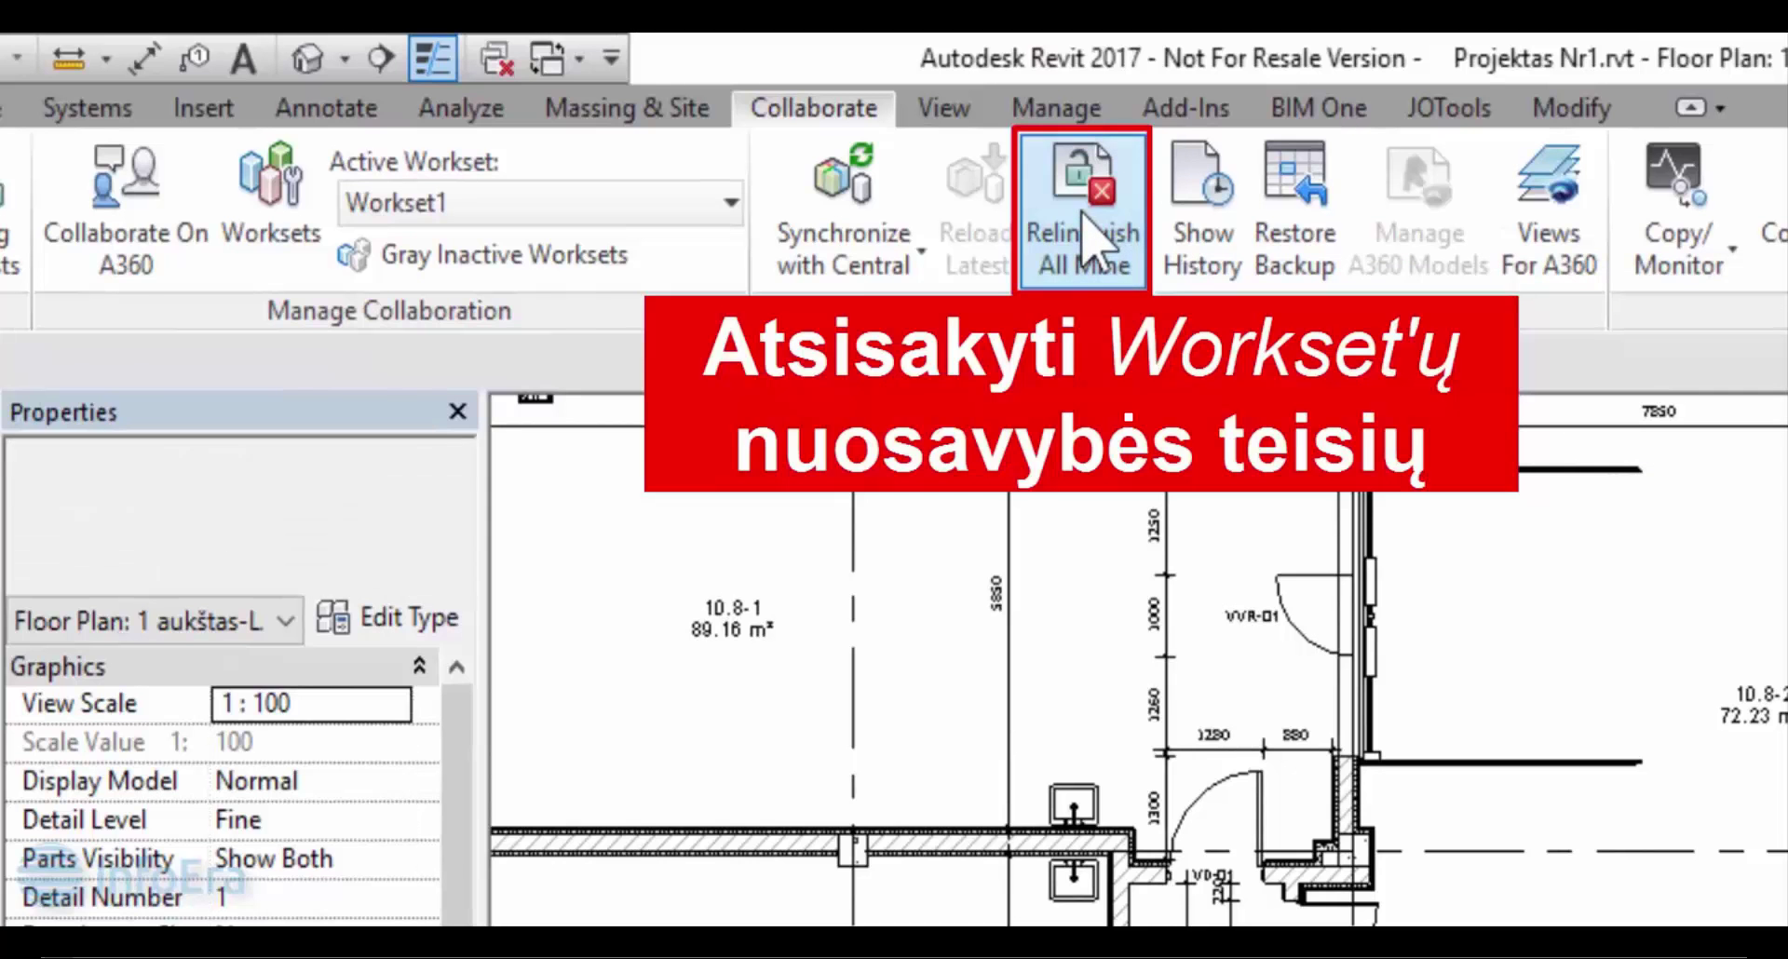
Verify in Worksets that no workset has an owner, then synchronize with central.
left_click(287, 186)
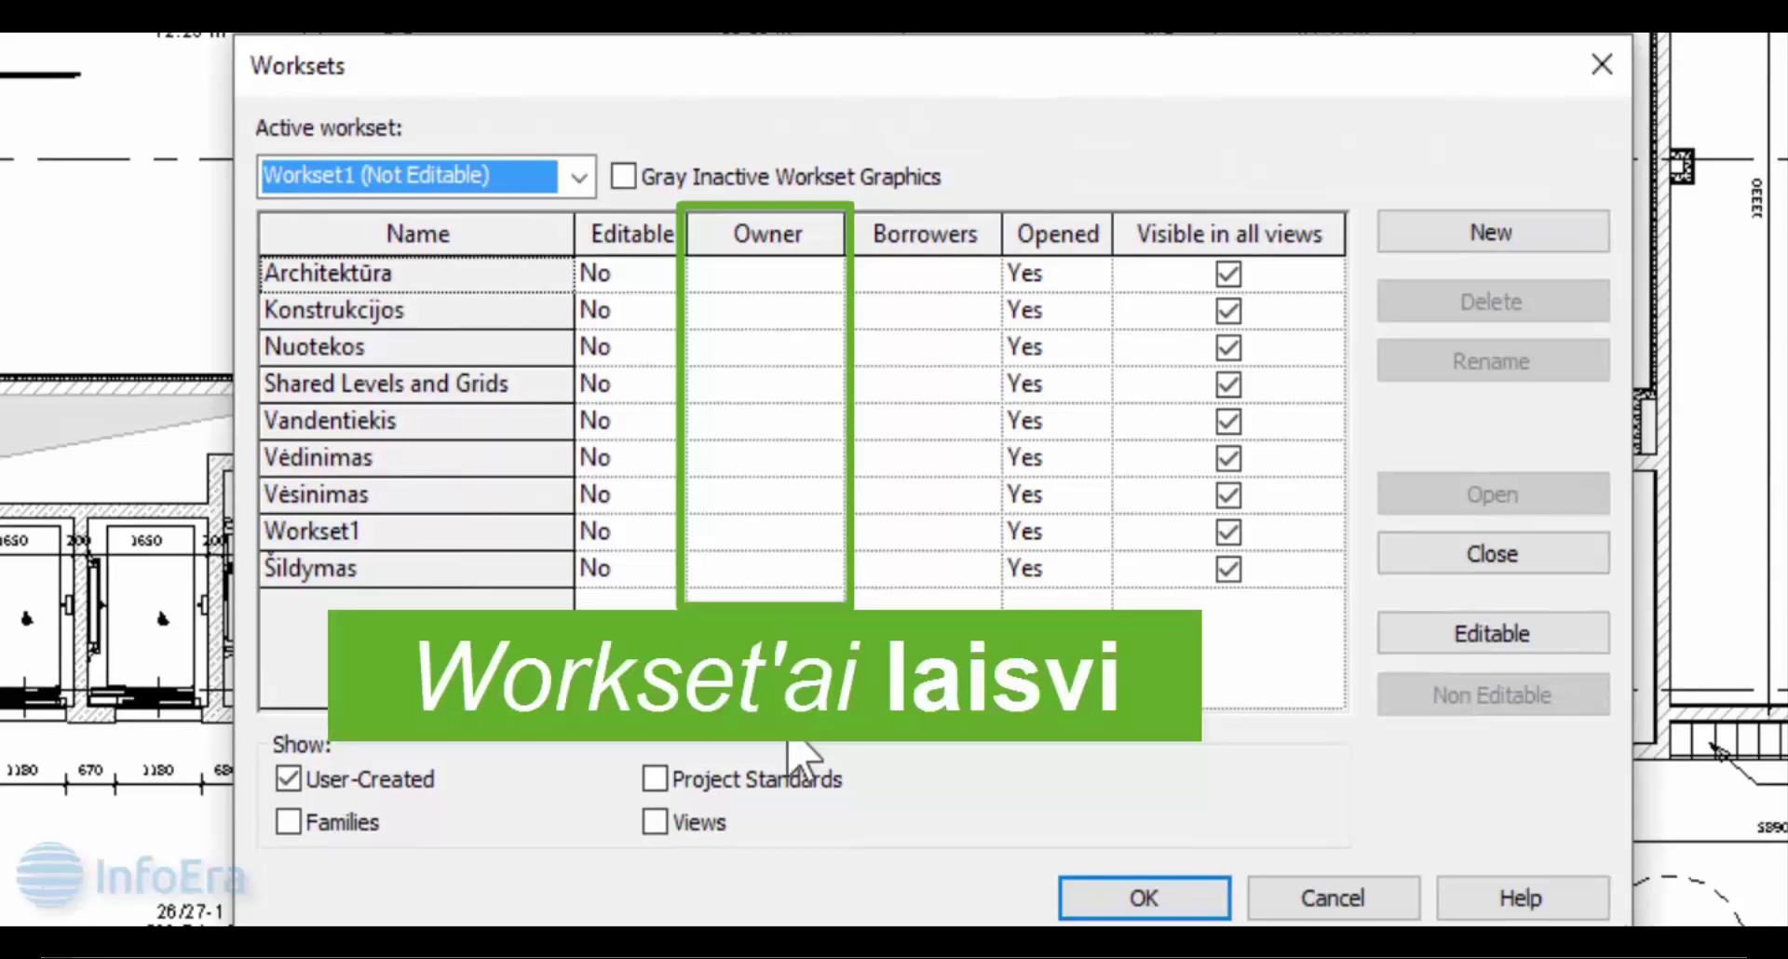
left_click(1145, 898)
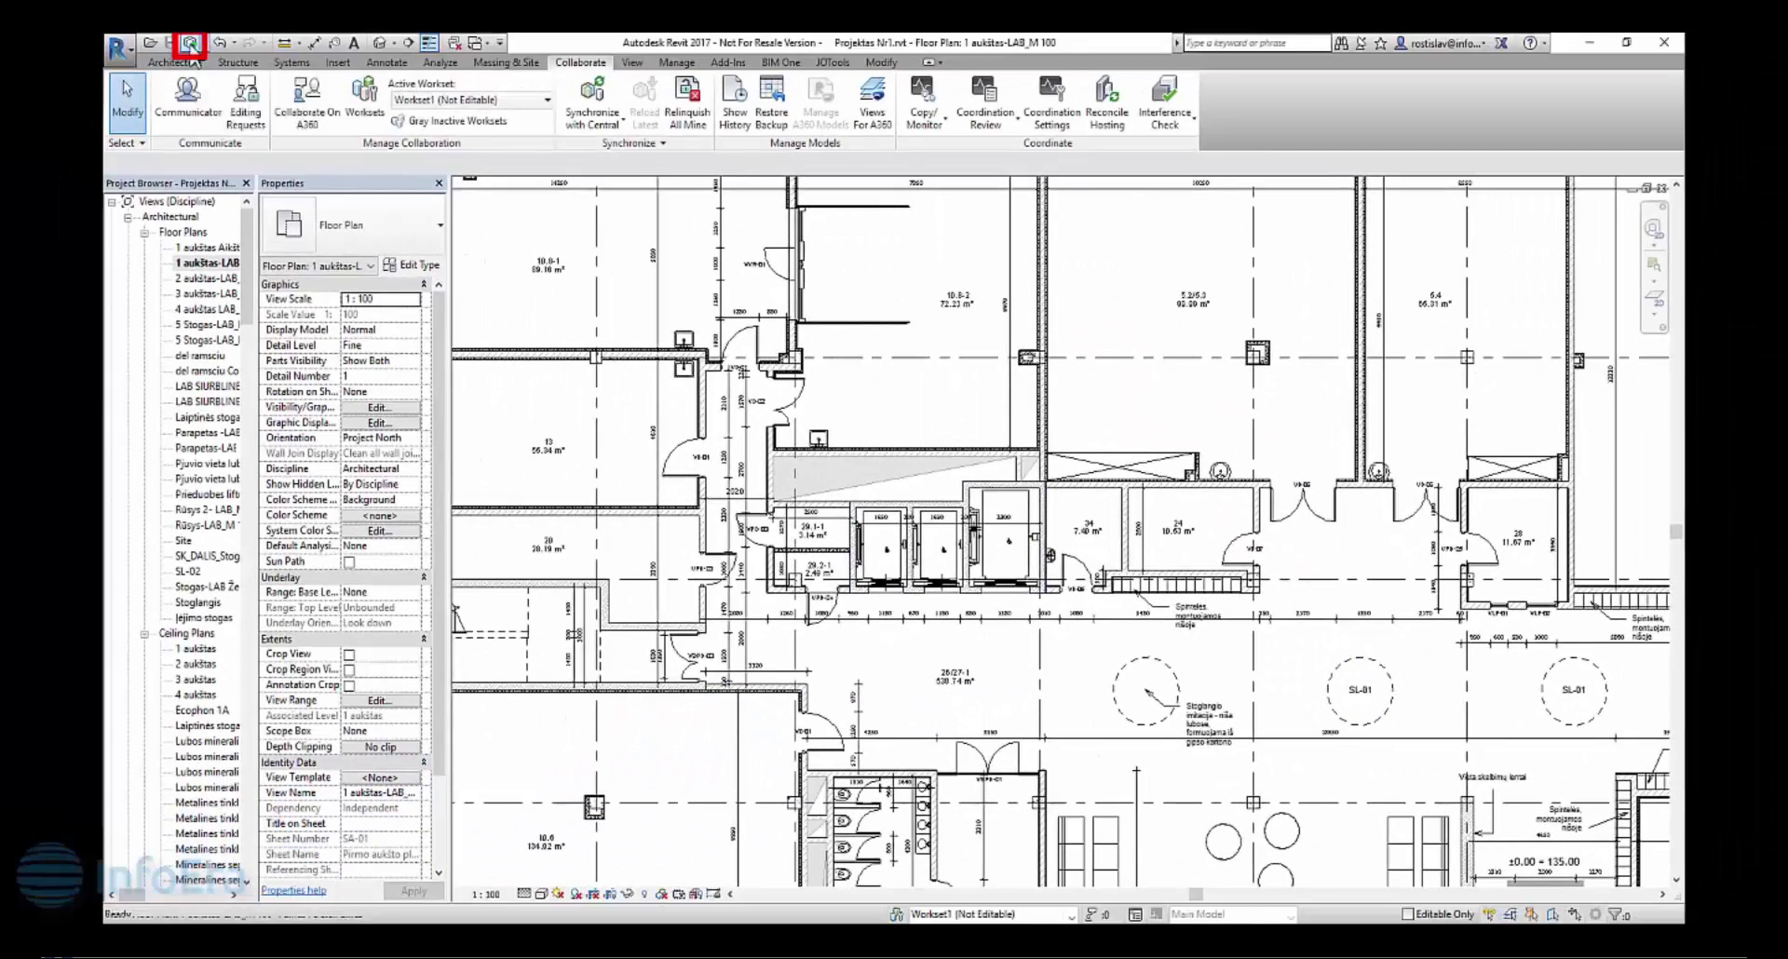
left_click(191, 42)
left_click(960, 591)
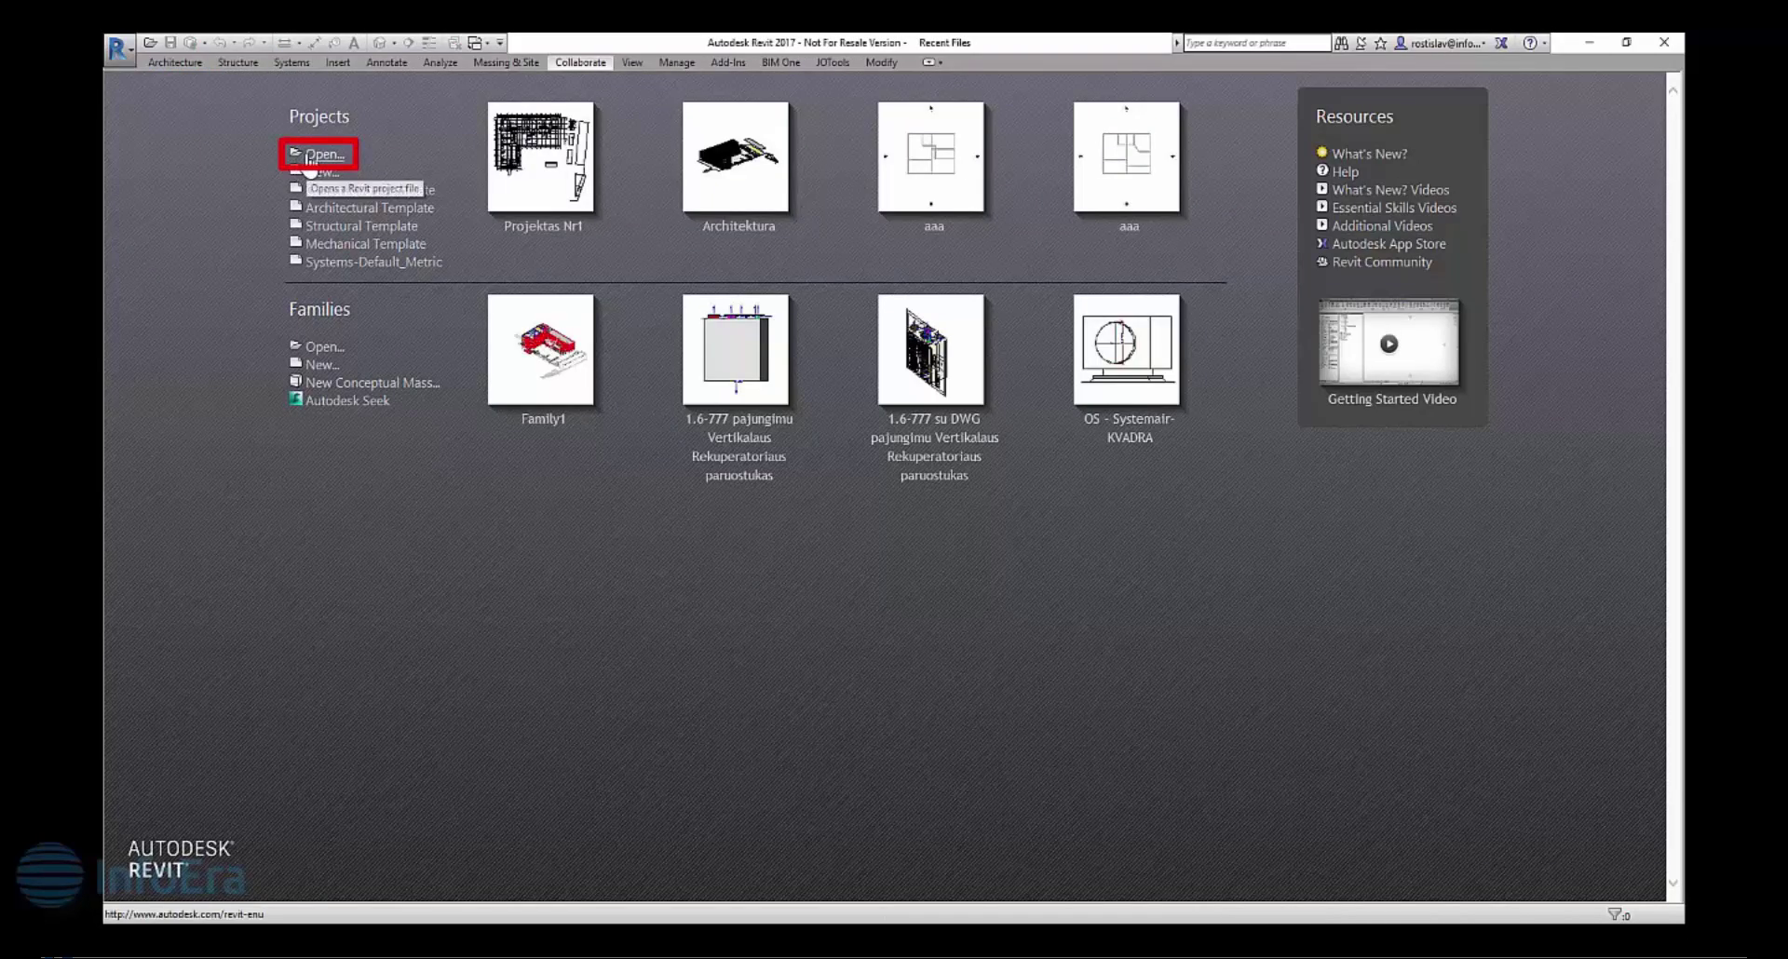
Open Projektas Nr1.rvt from Centrinis Modelis as a new local copy.
left_click(307, 155)
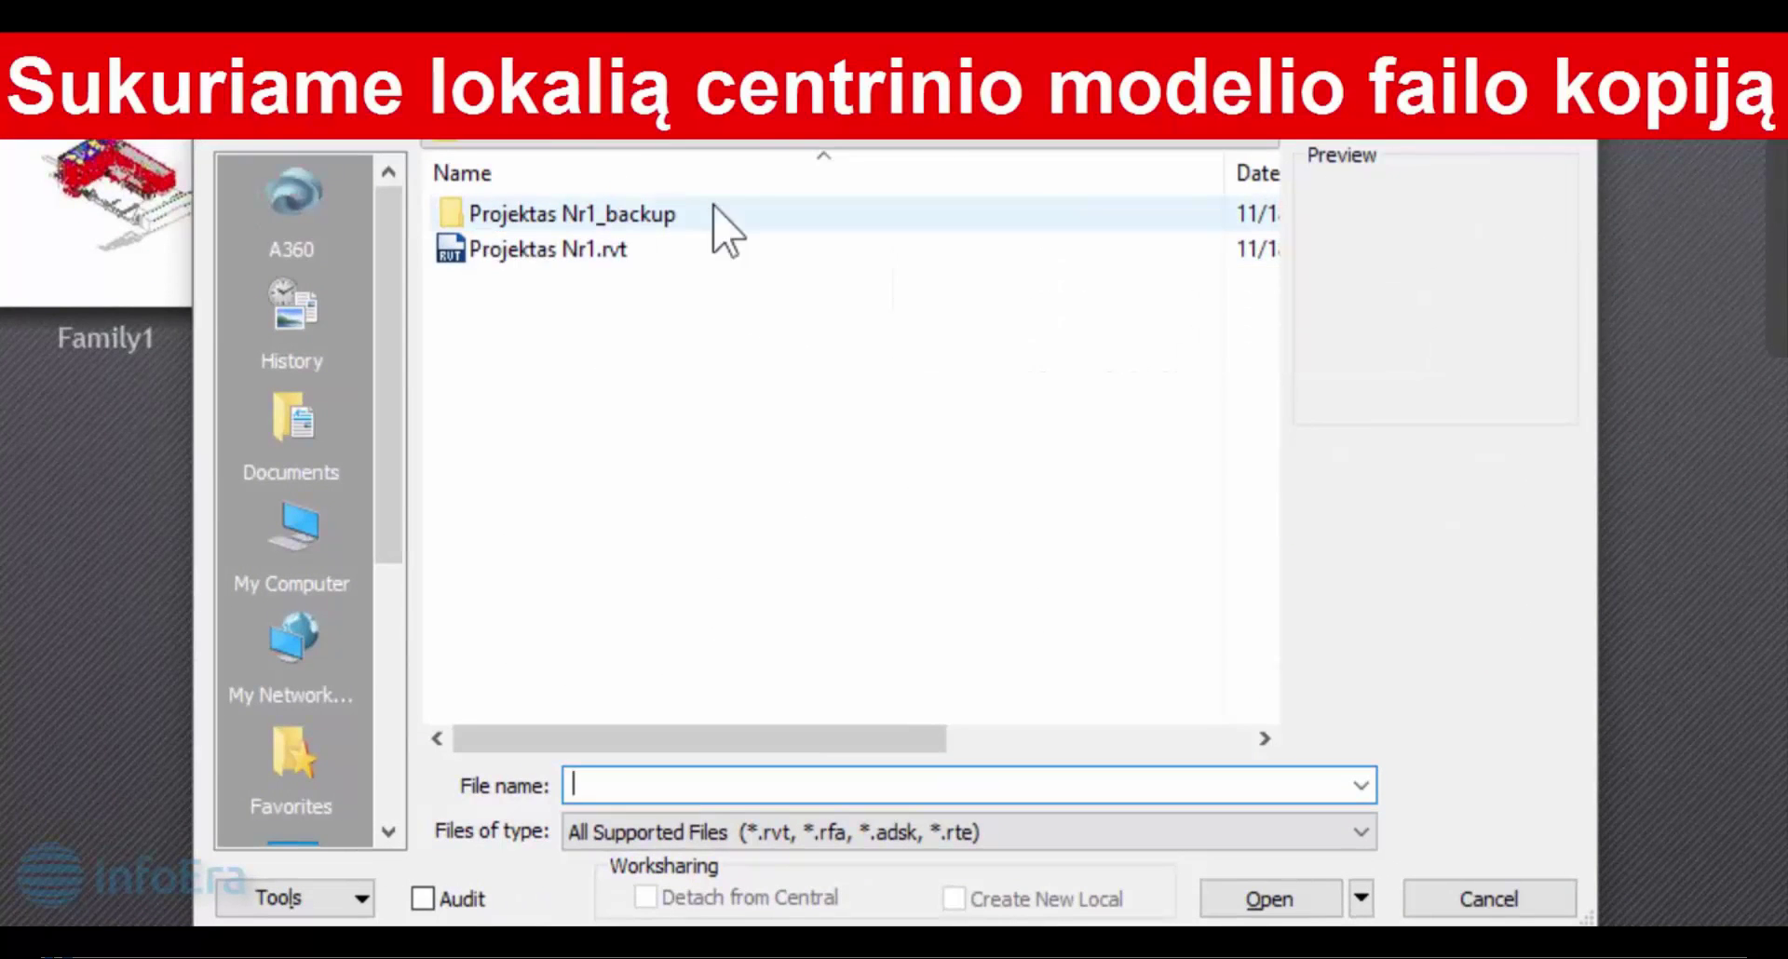
left_click(556, 253)
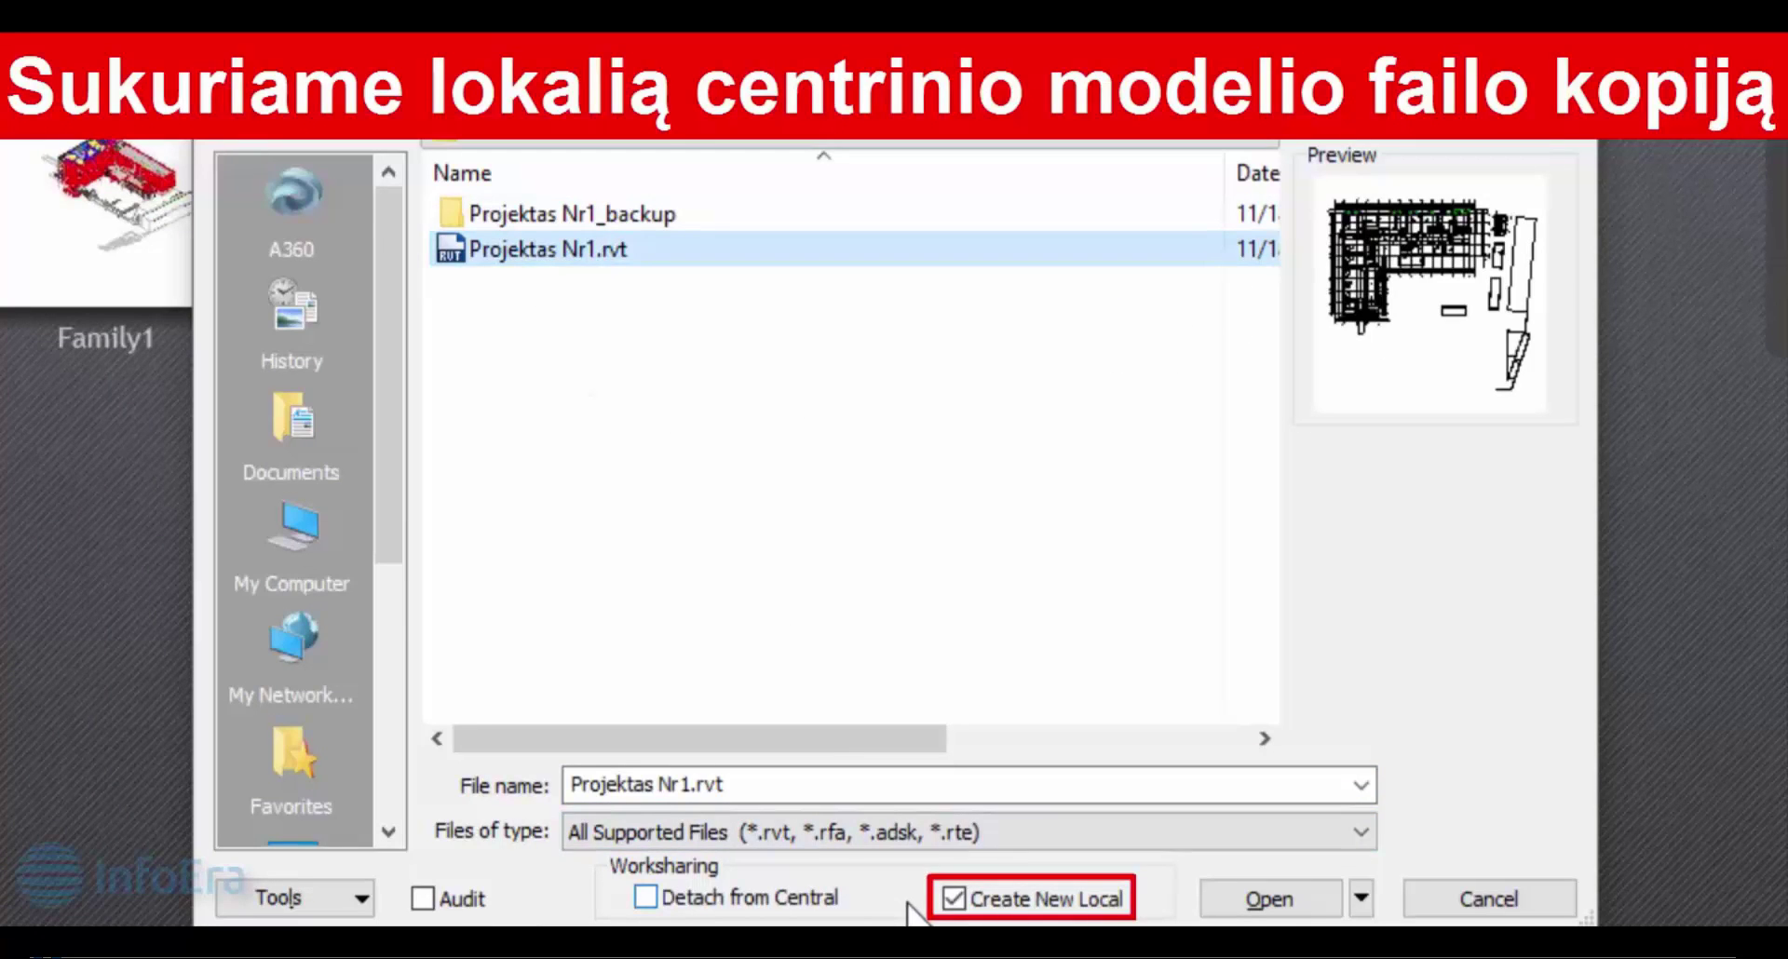
left_click(1271, 899)
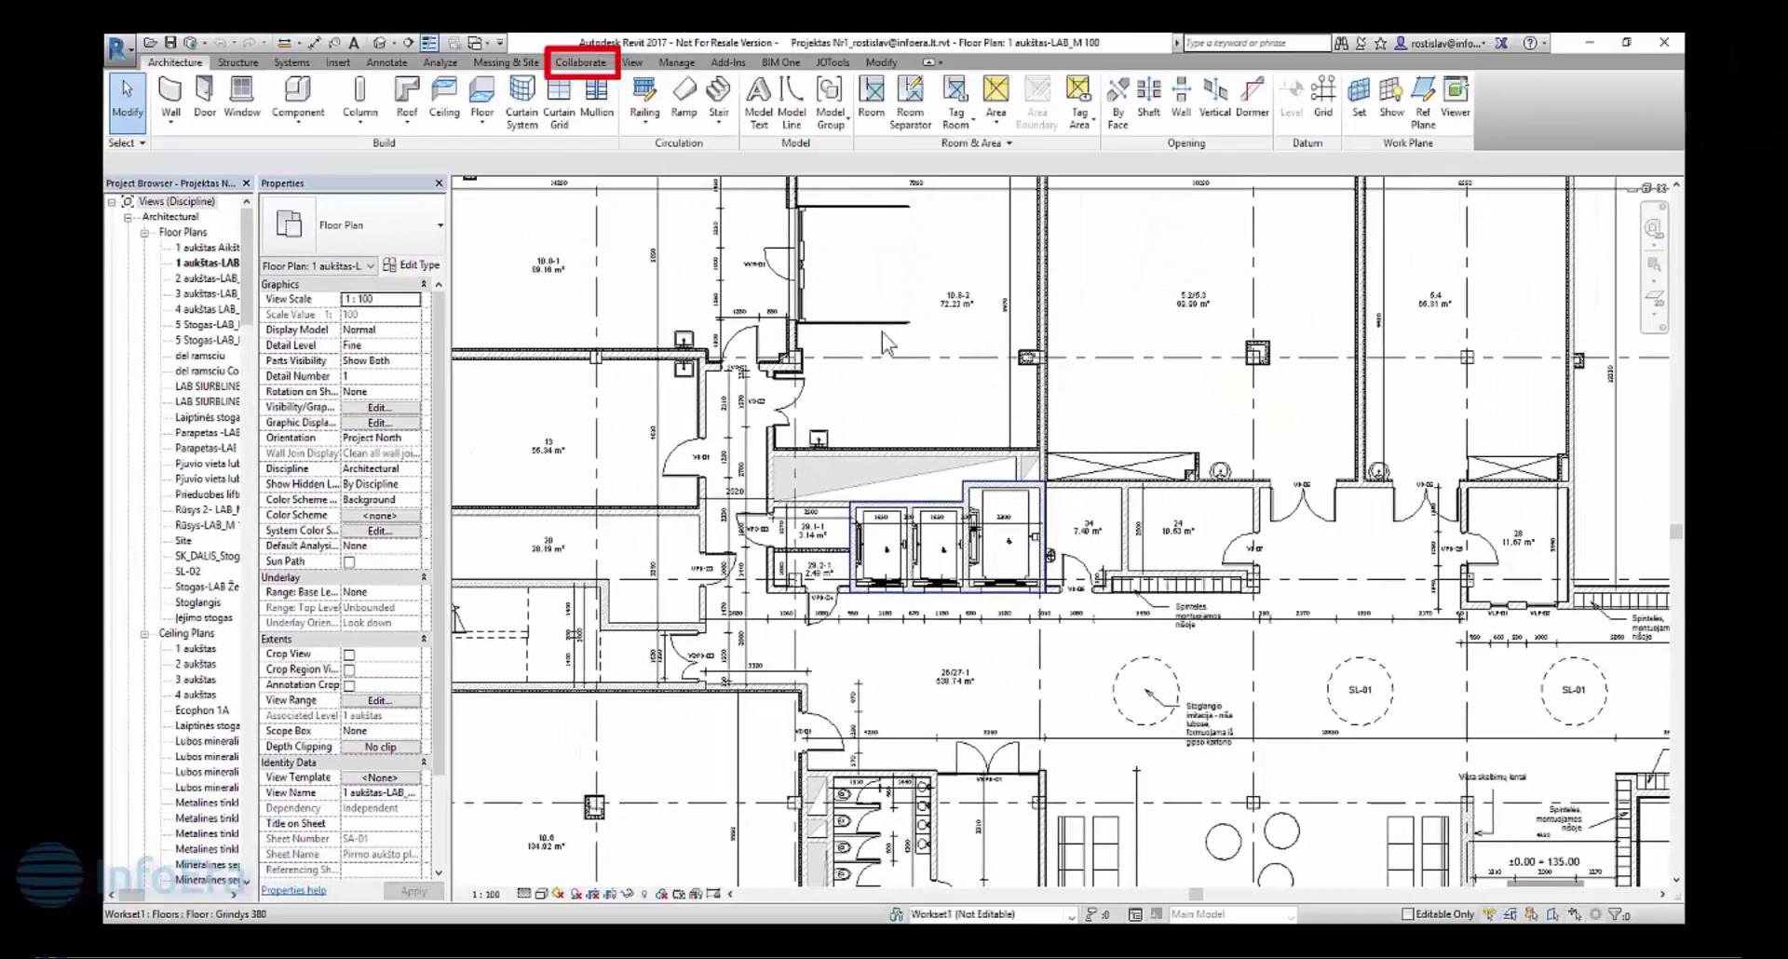
Set the Architektūra workset's Editable to Yes and make it the active workset.
left_click(592, 65)
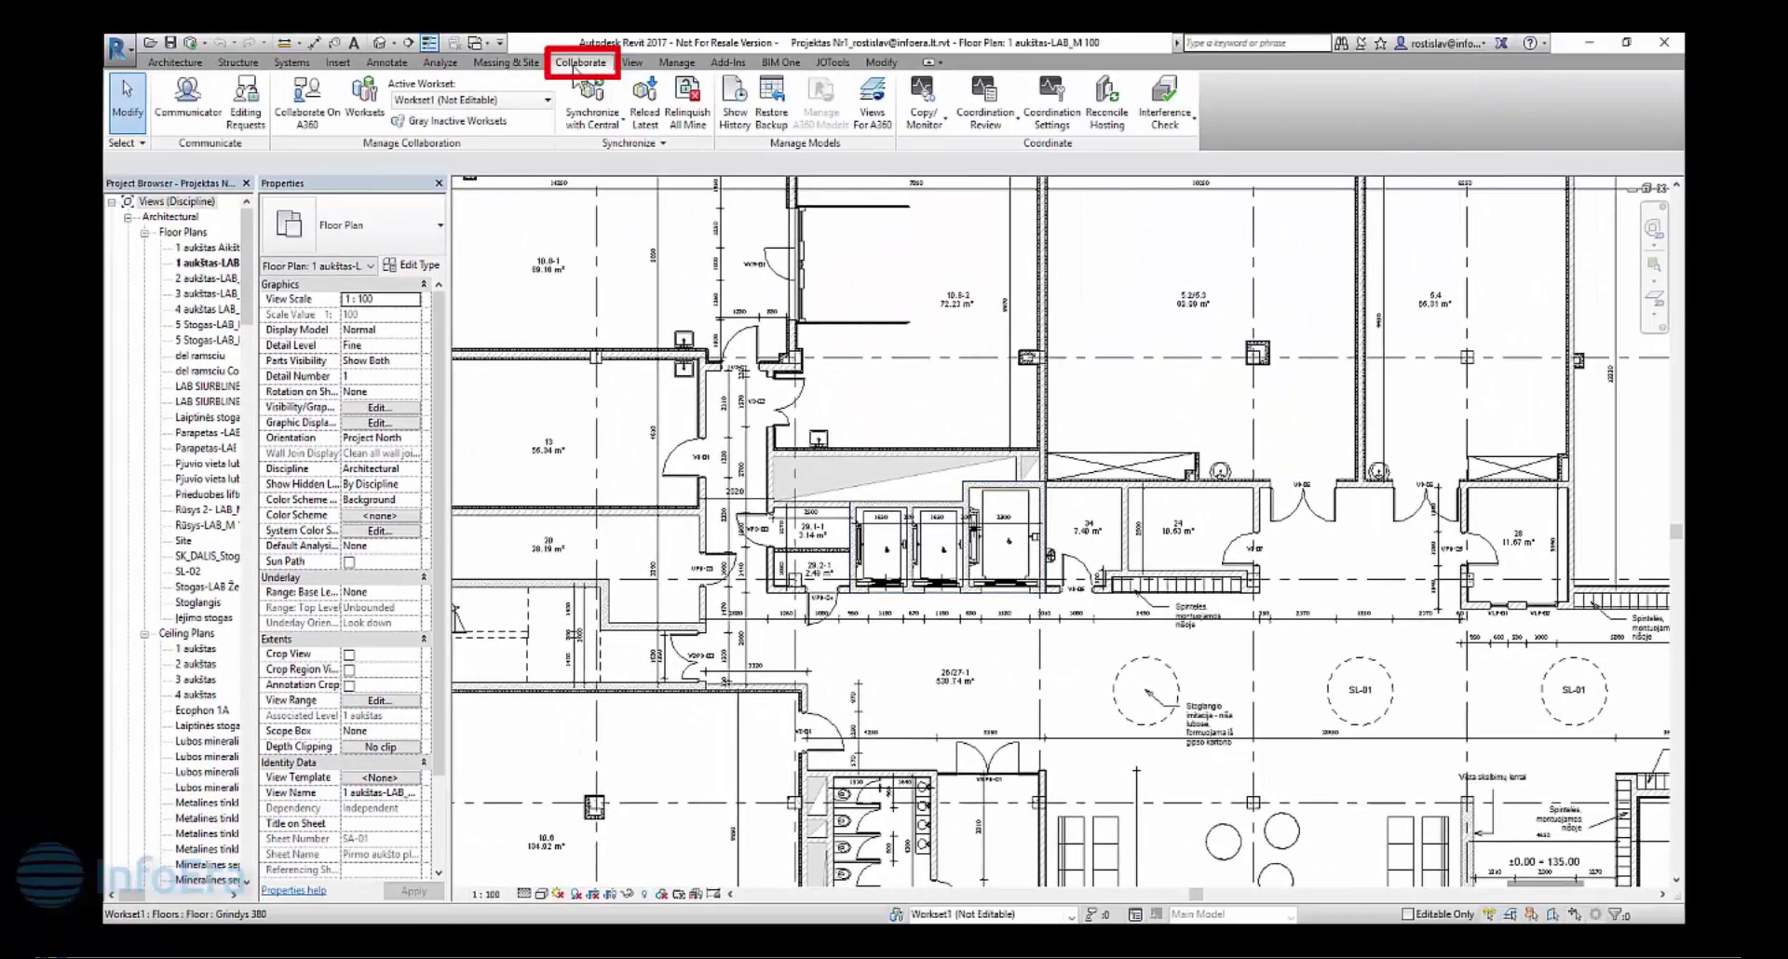
left_click(365, 101)
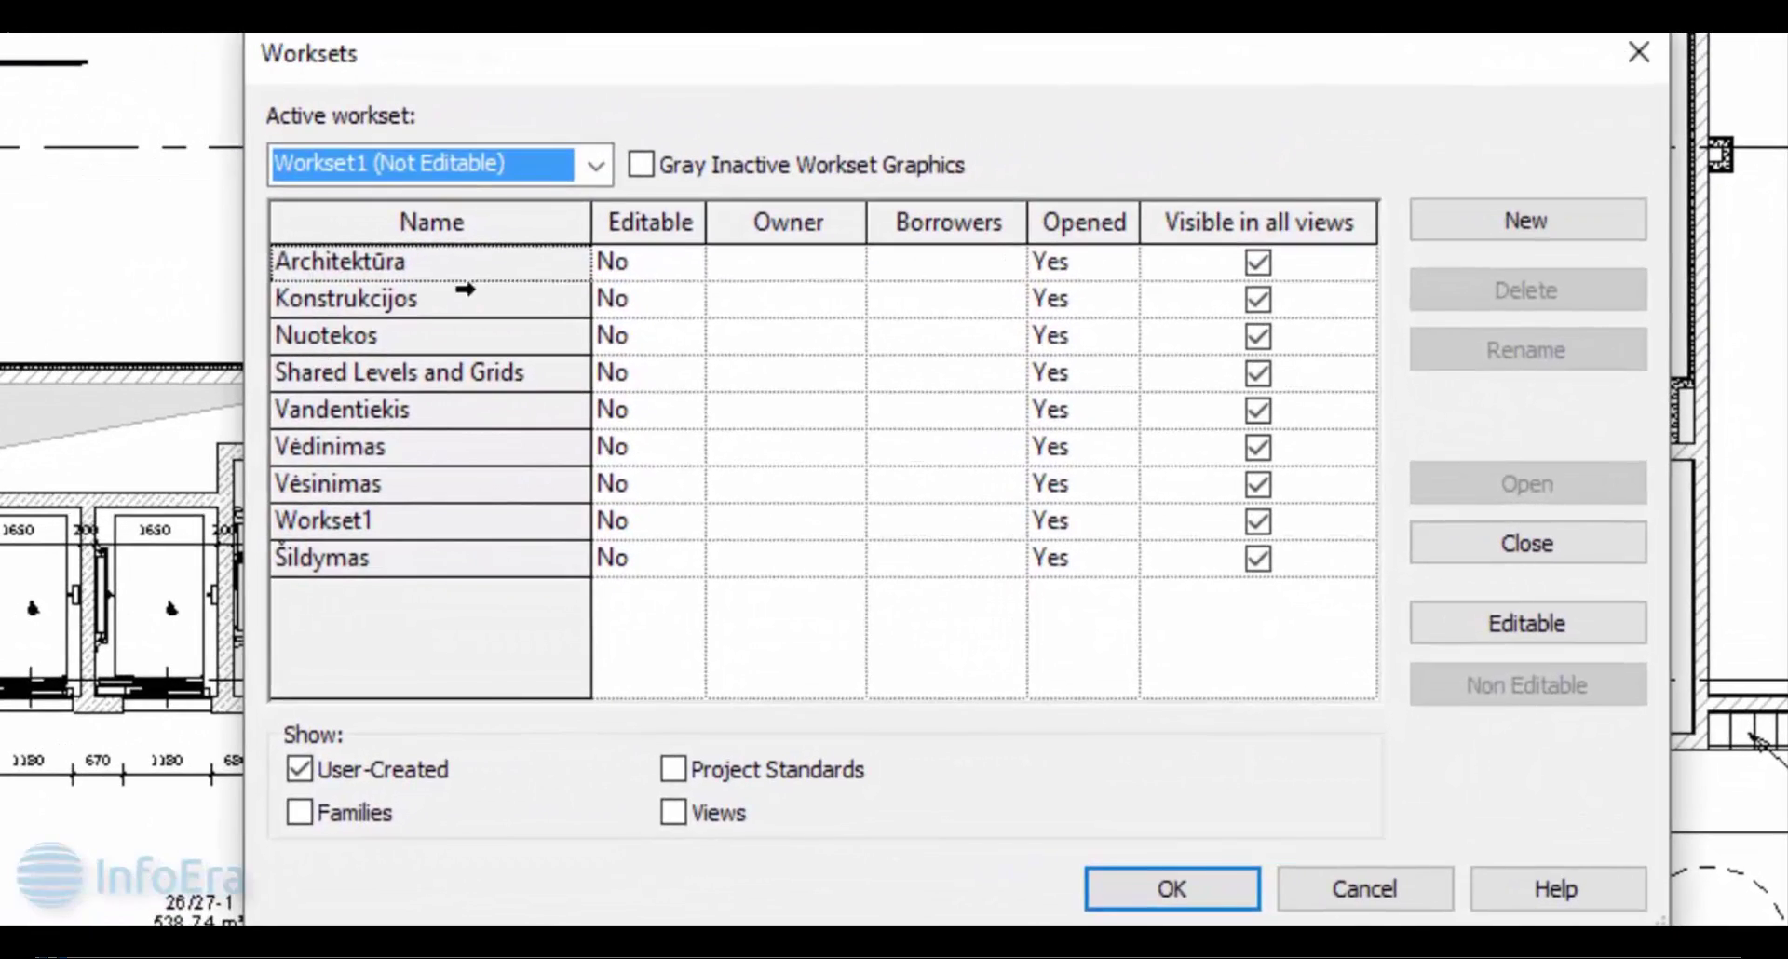
left_click(1152, 404)
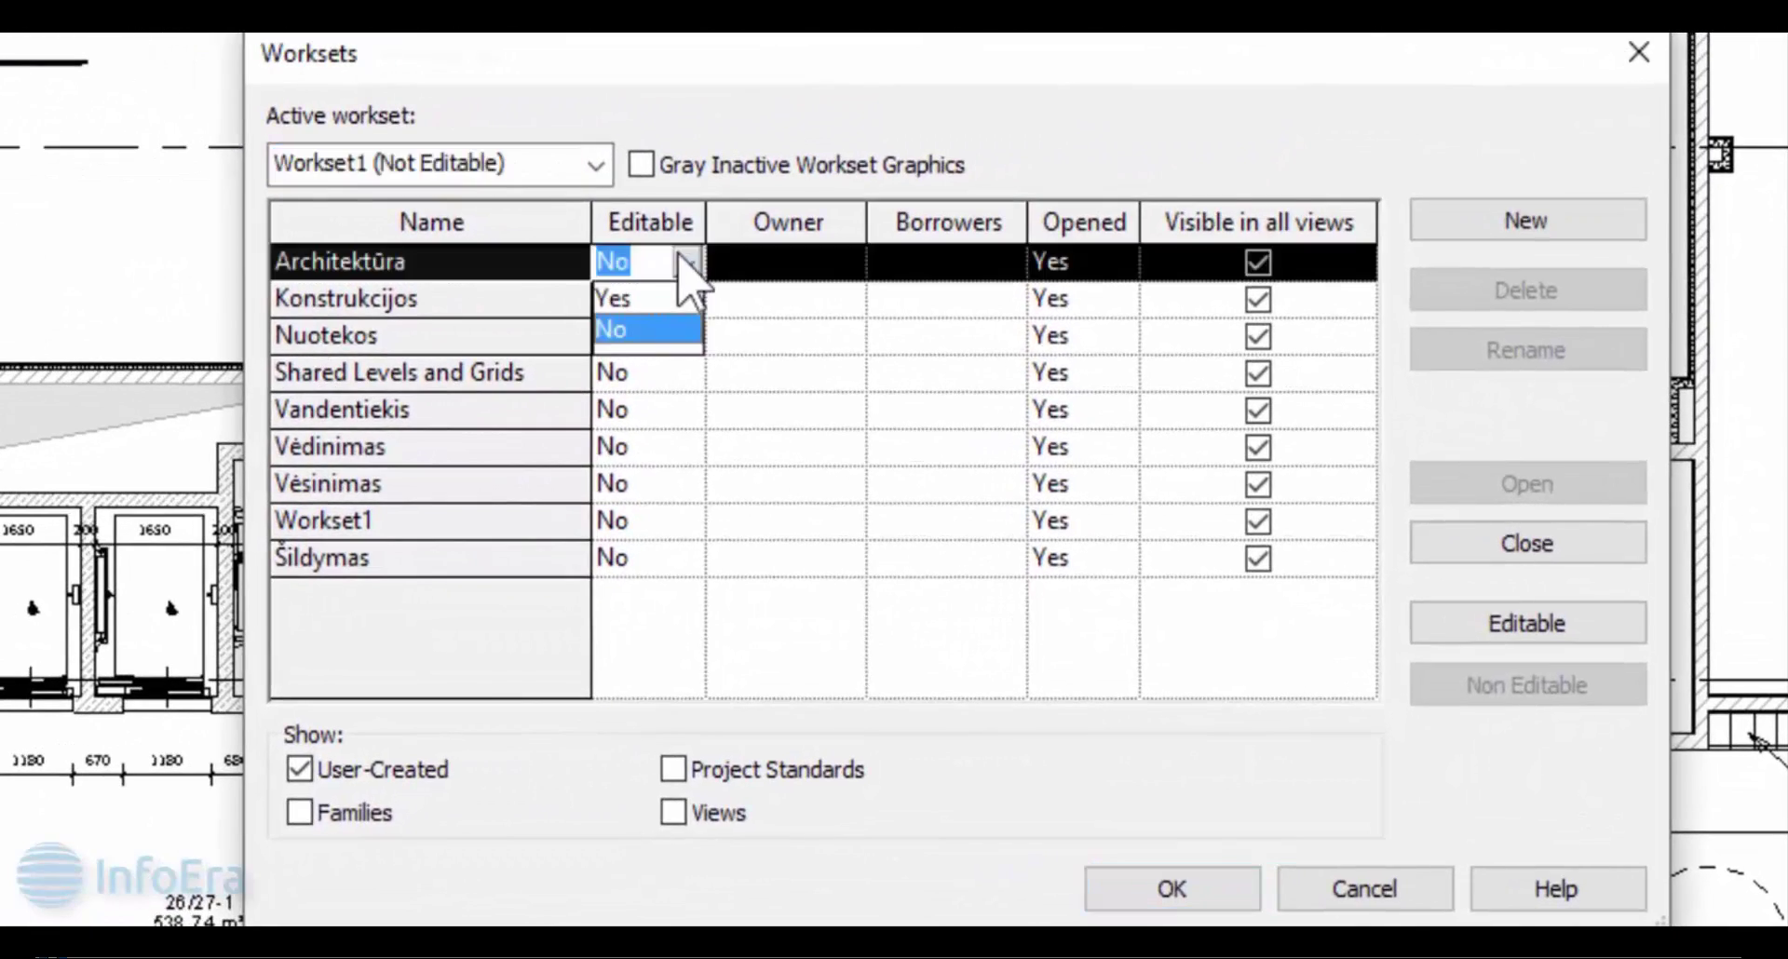
left_click(636, 300)
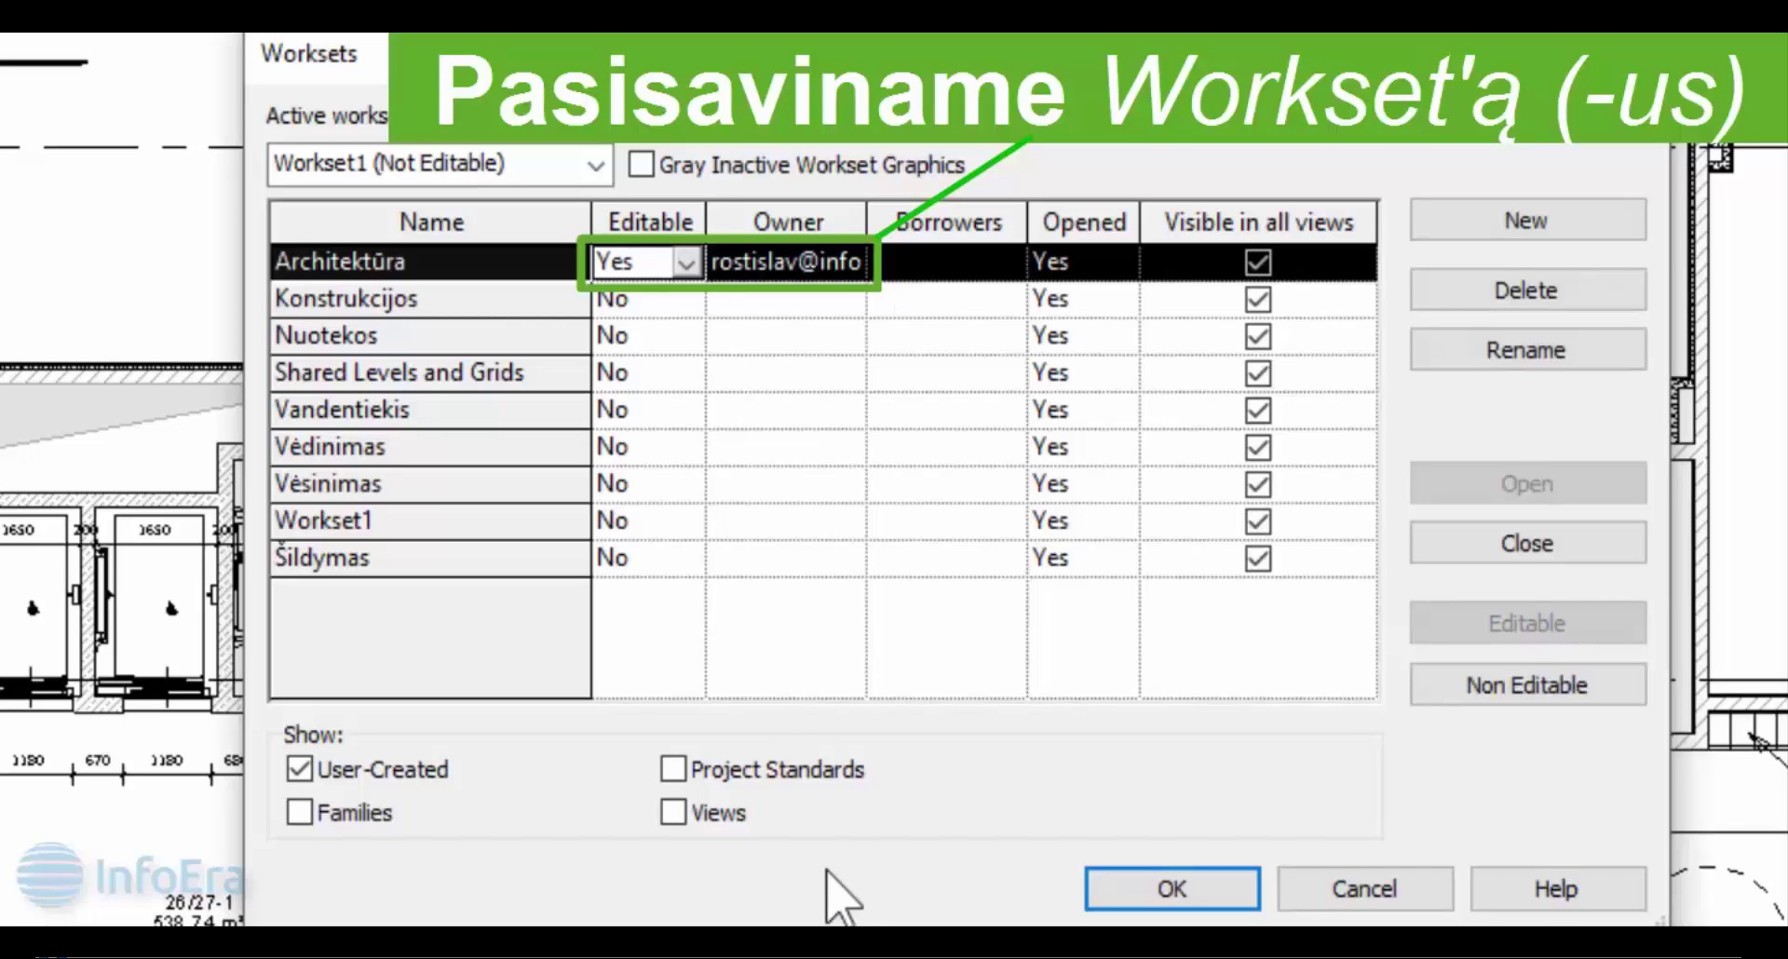
left_click(1179, 887)
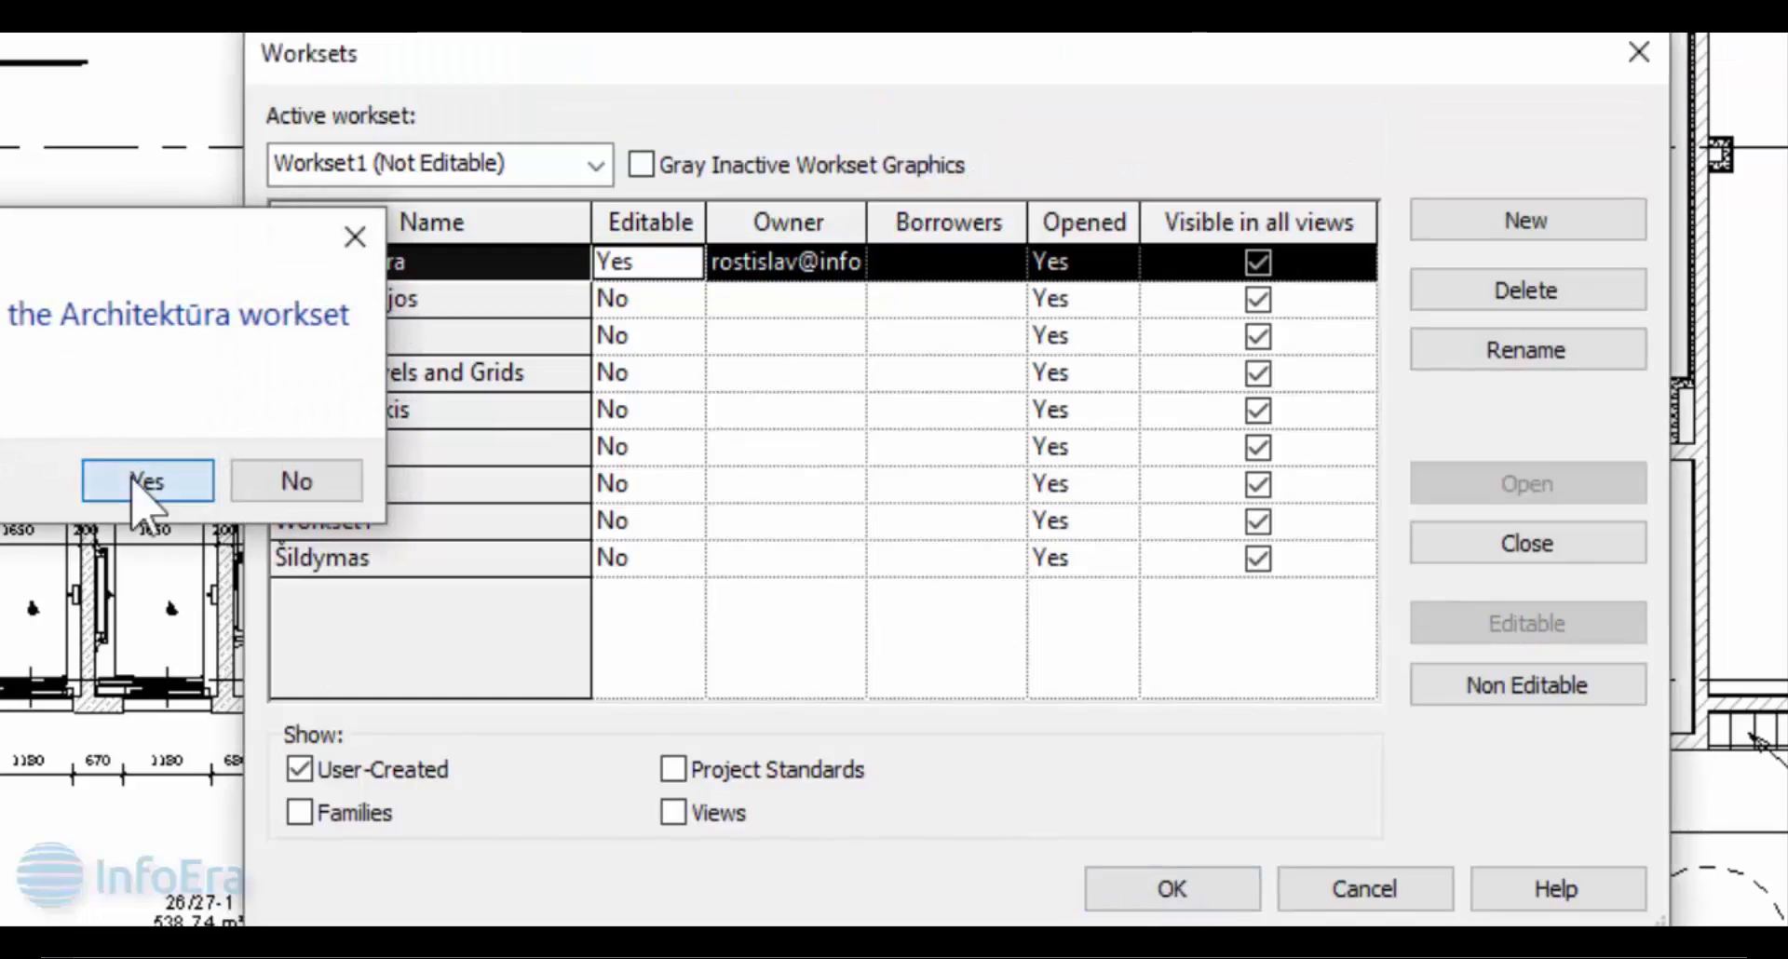
left_click(135, 485)
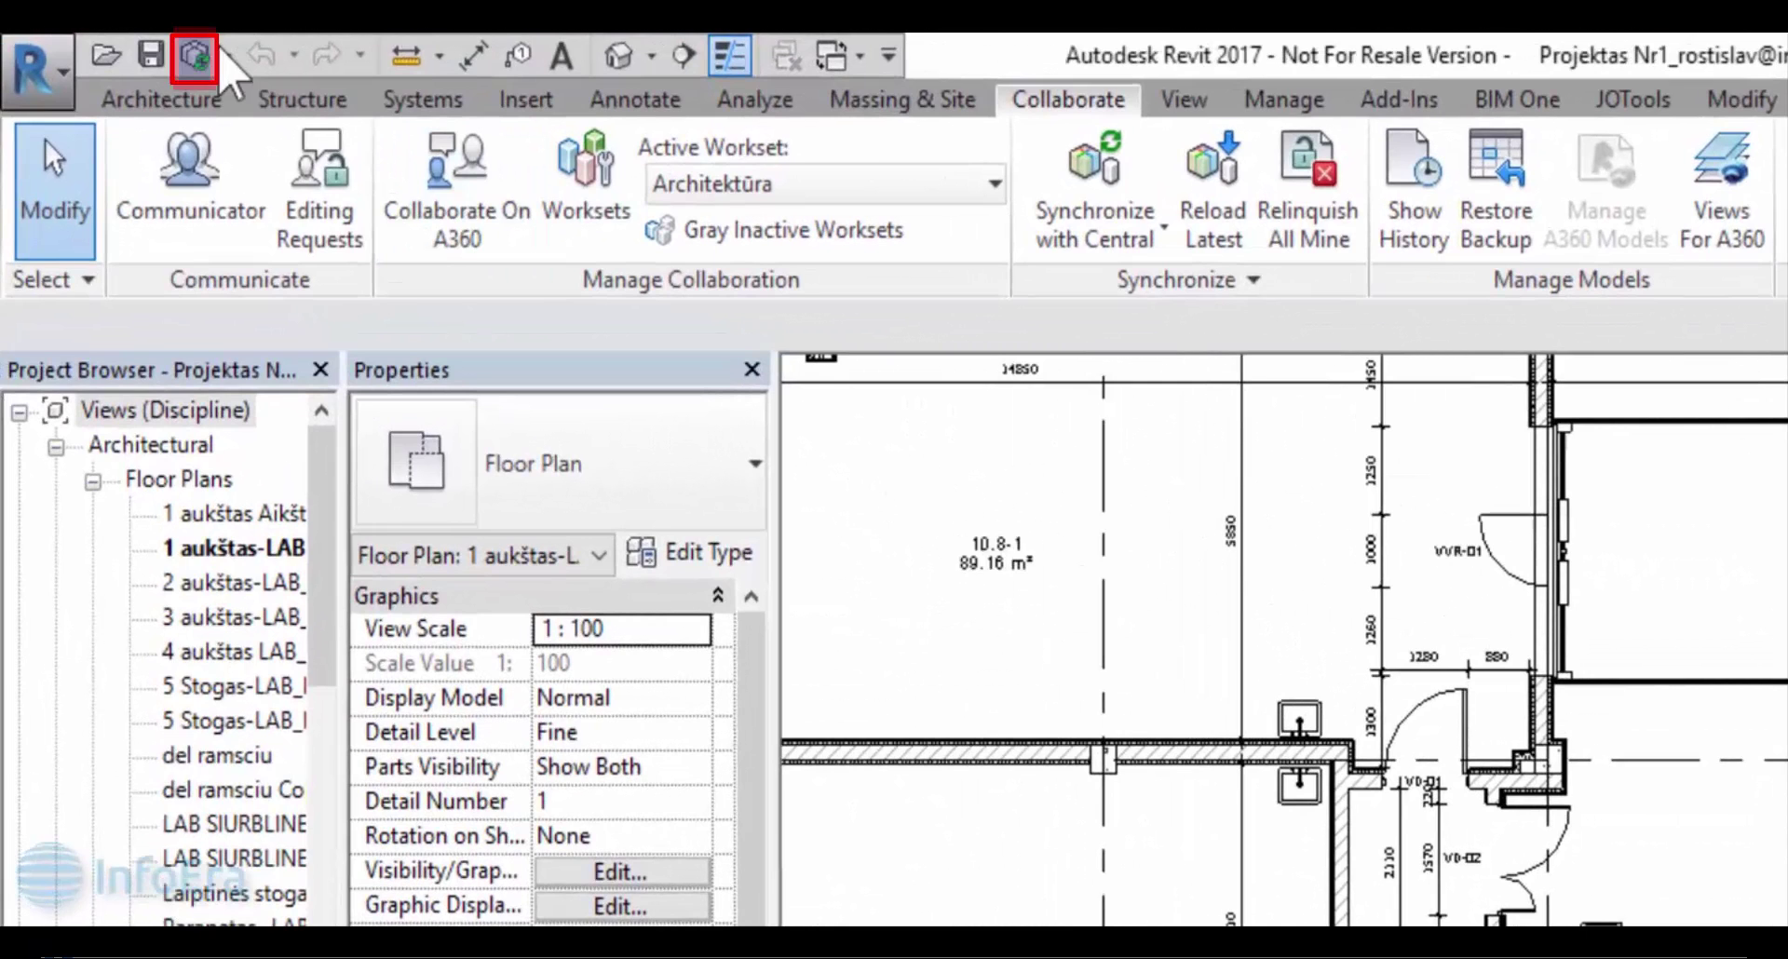
Save the local copy into a new 'Lokalus modelis' folder under E:\1.0 - Projektas.
left_click(39, 71)
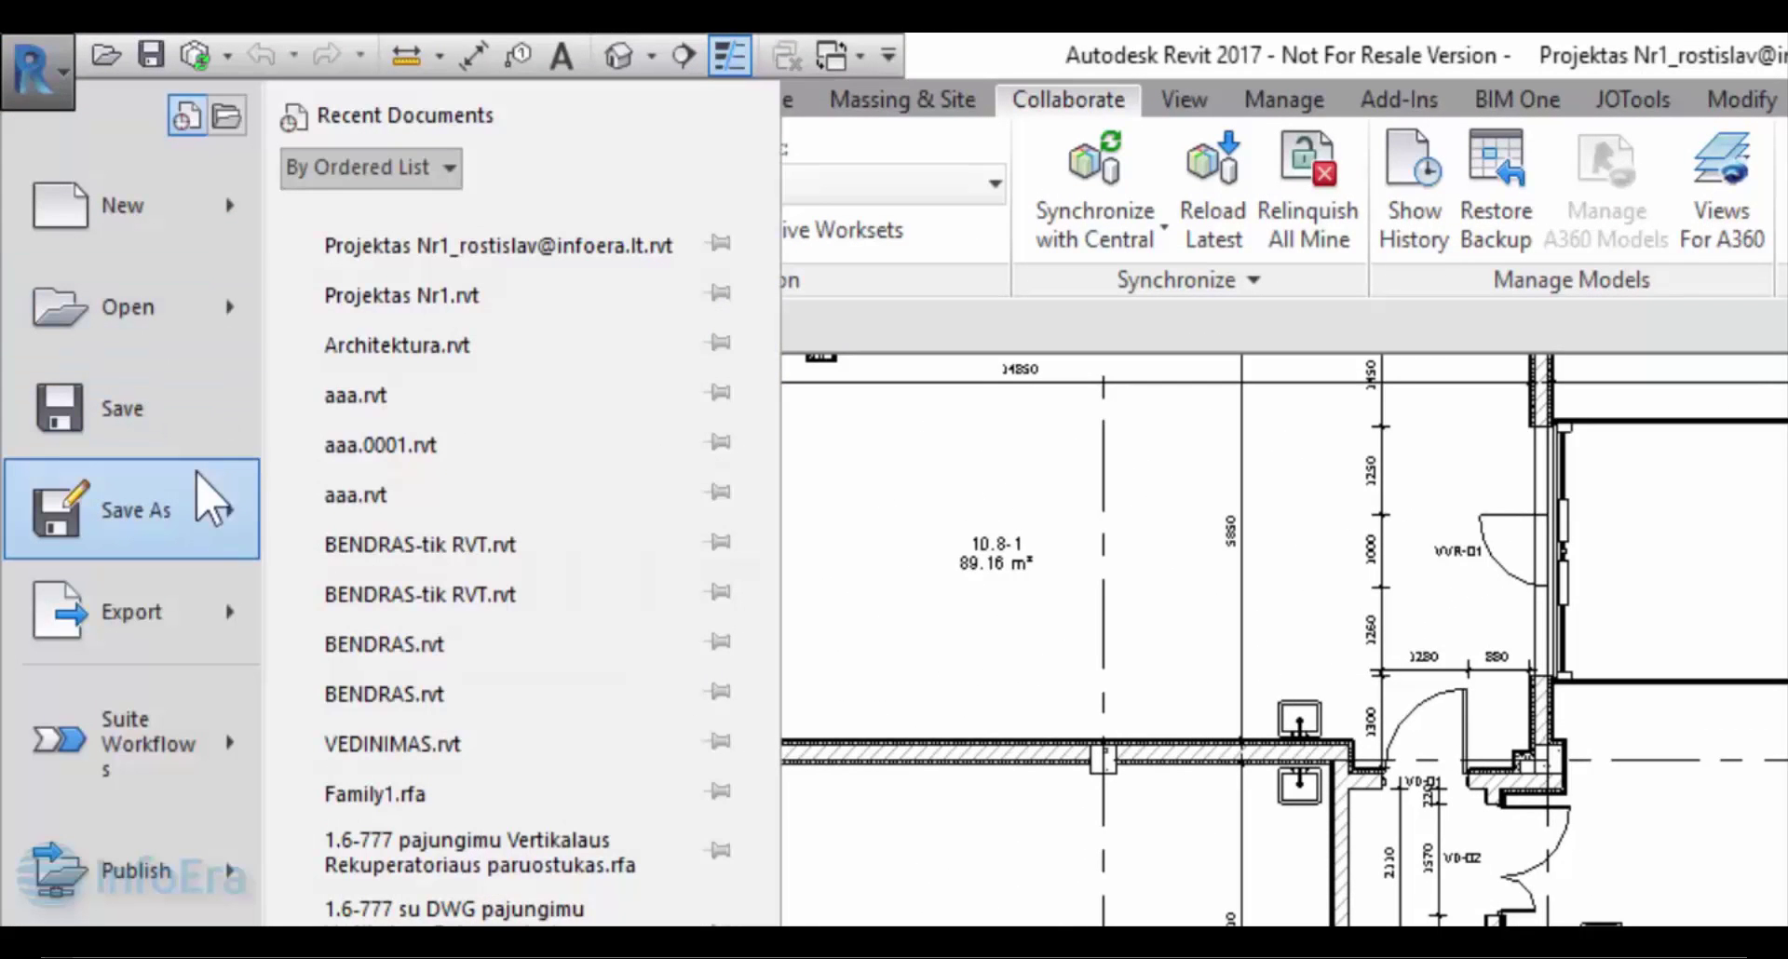
mouse_move(132, 510)
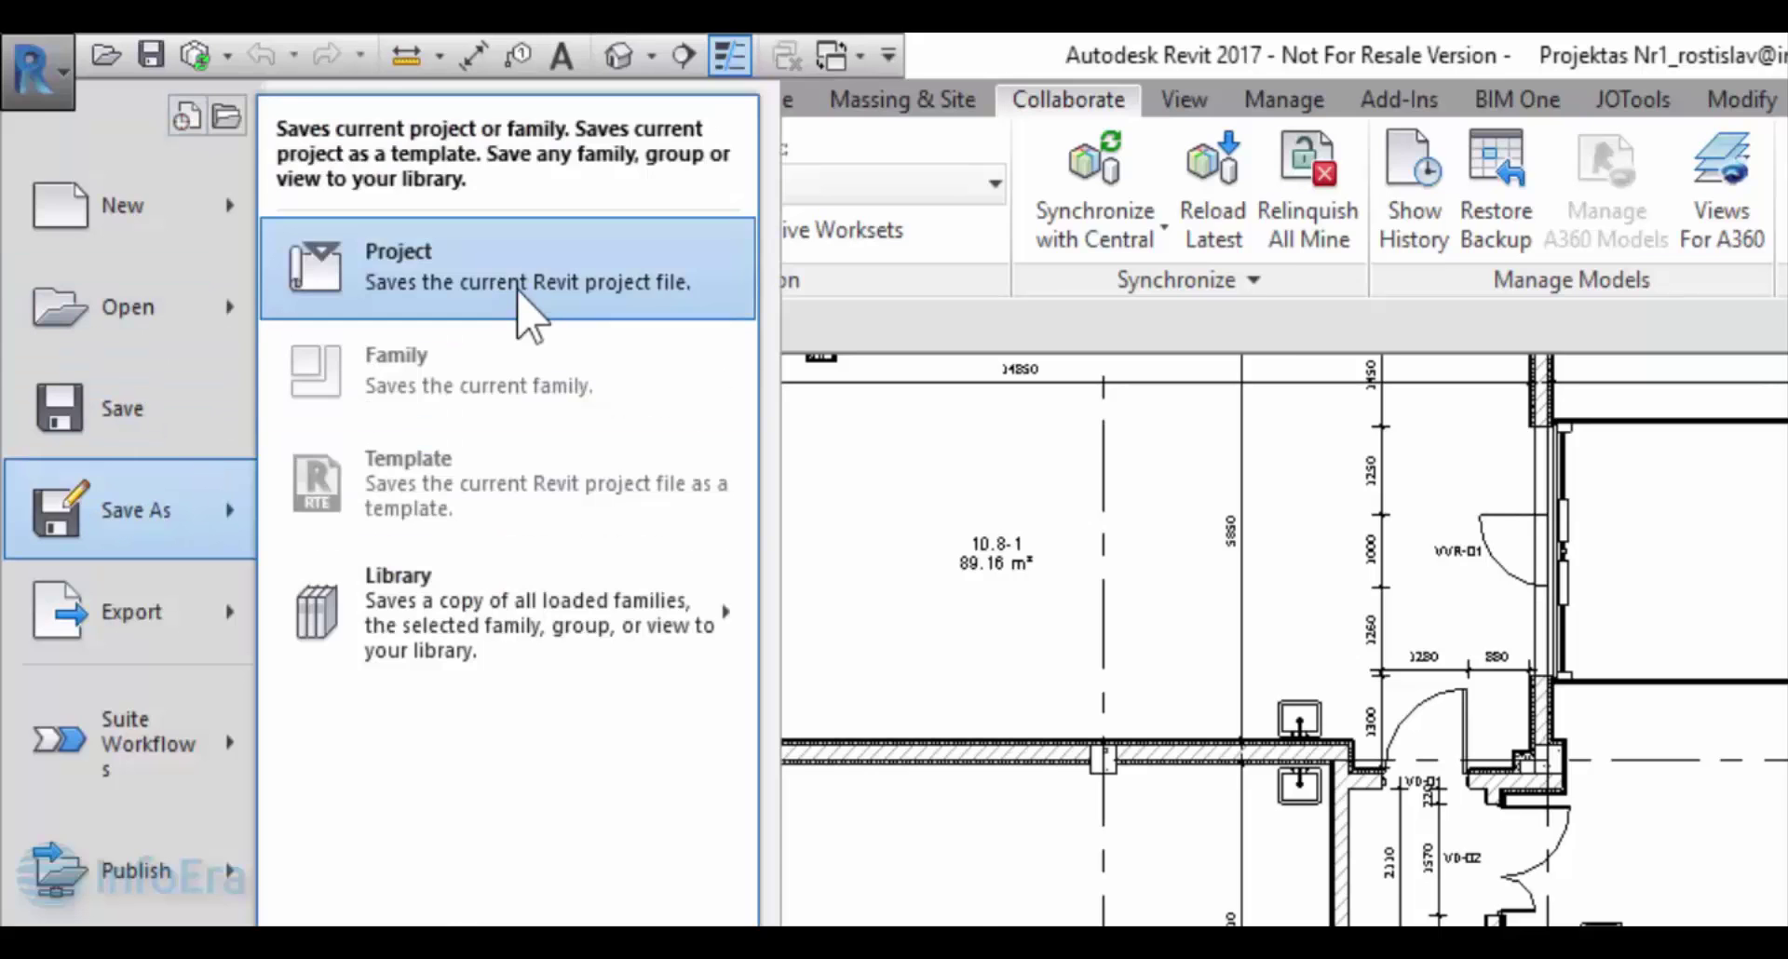
left_click(518, 291)
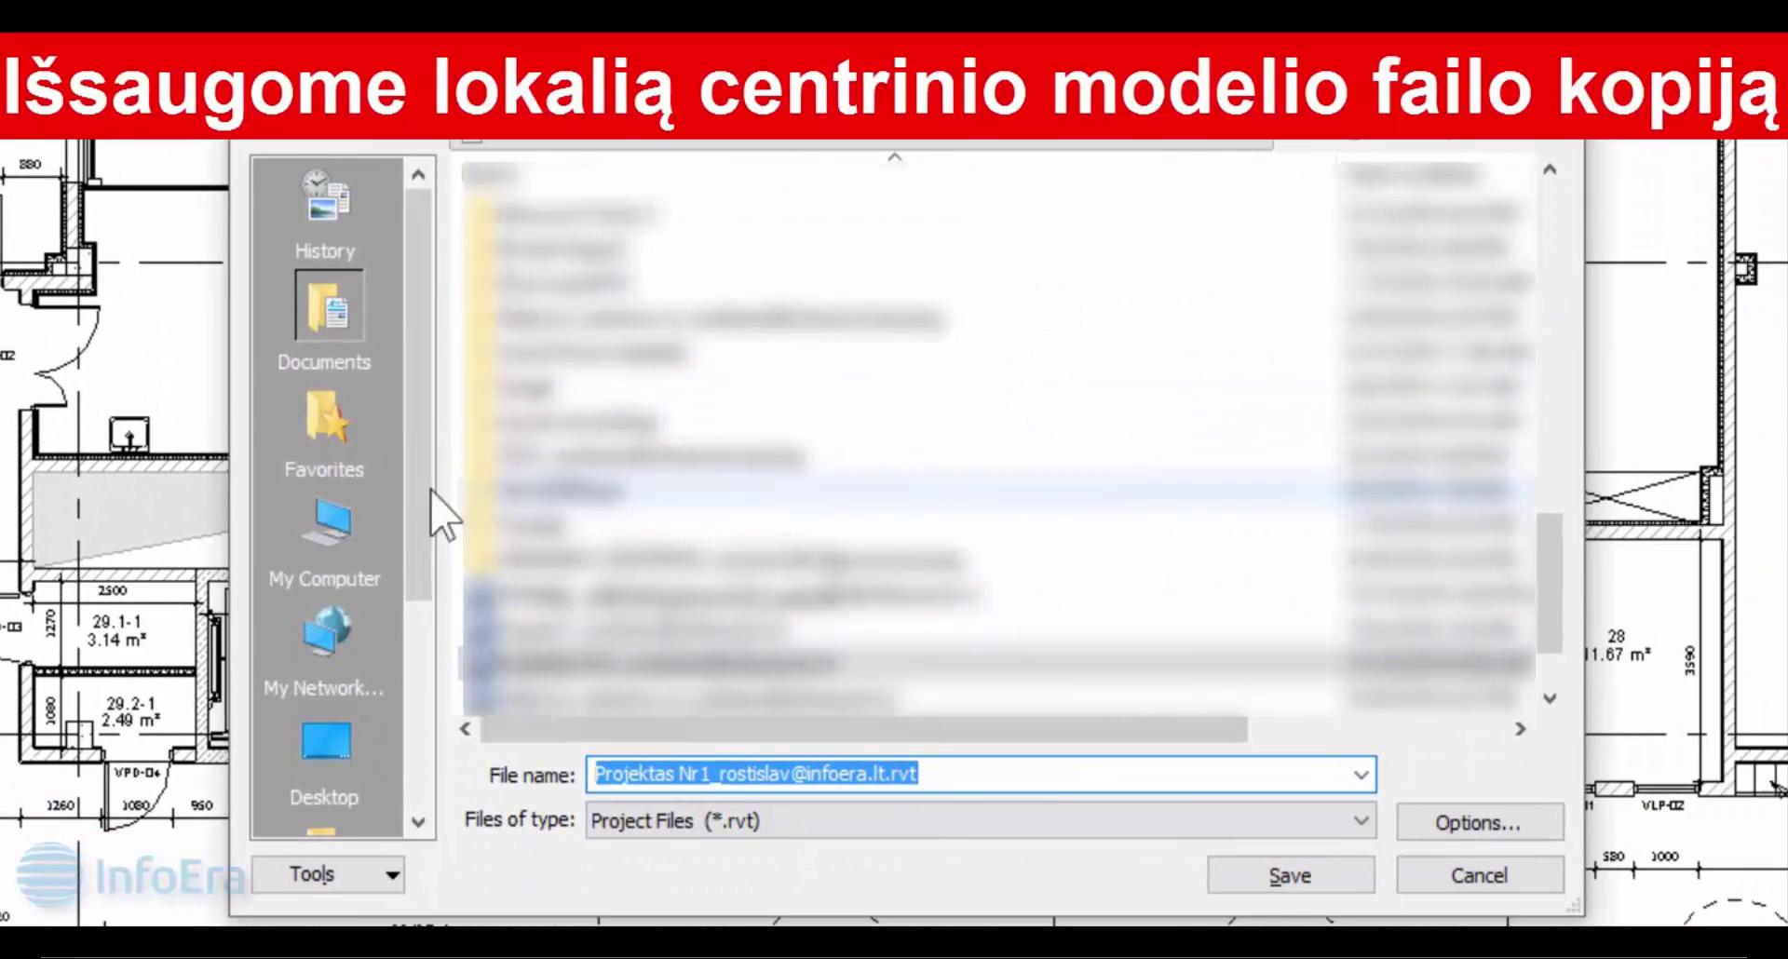
left_click(358, 549)
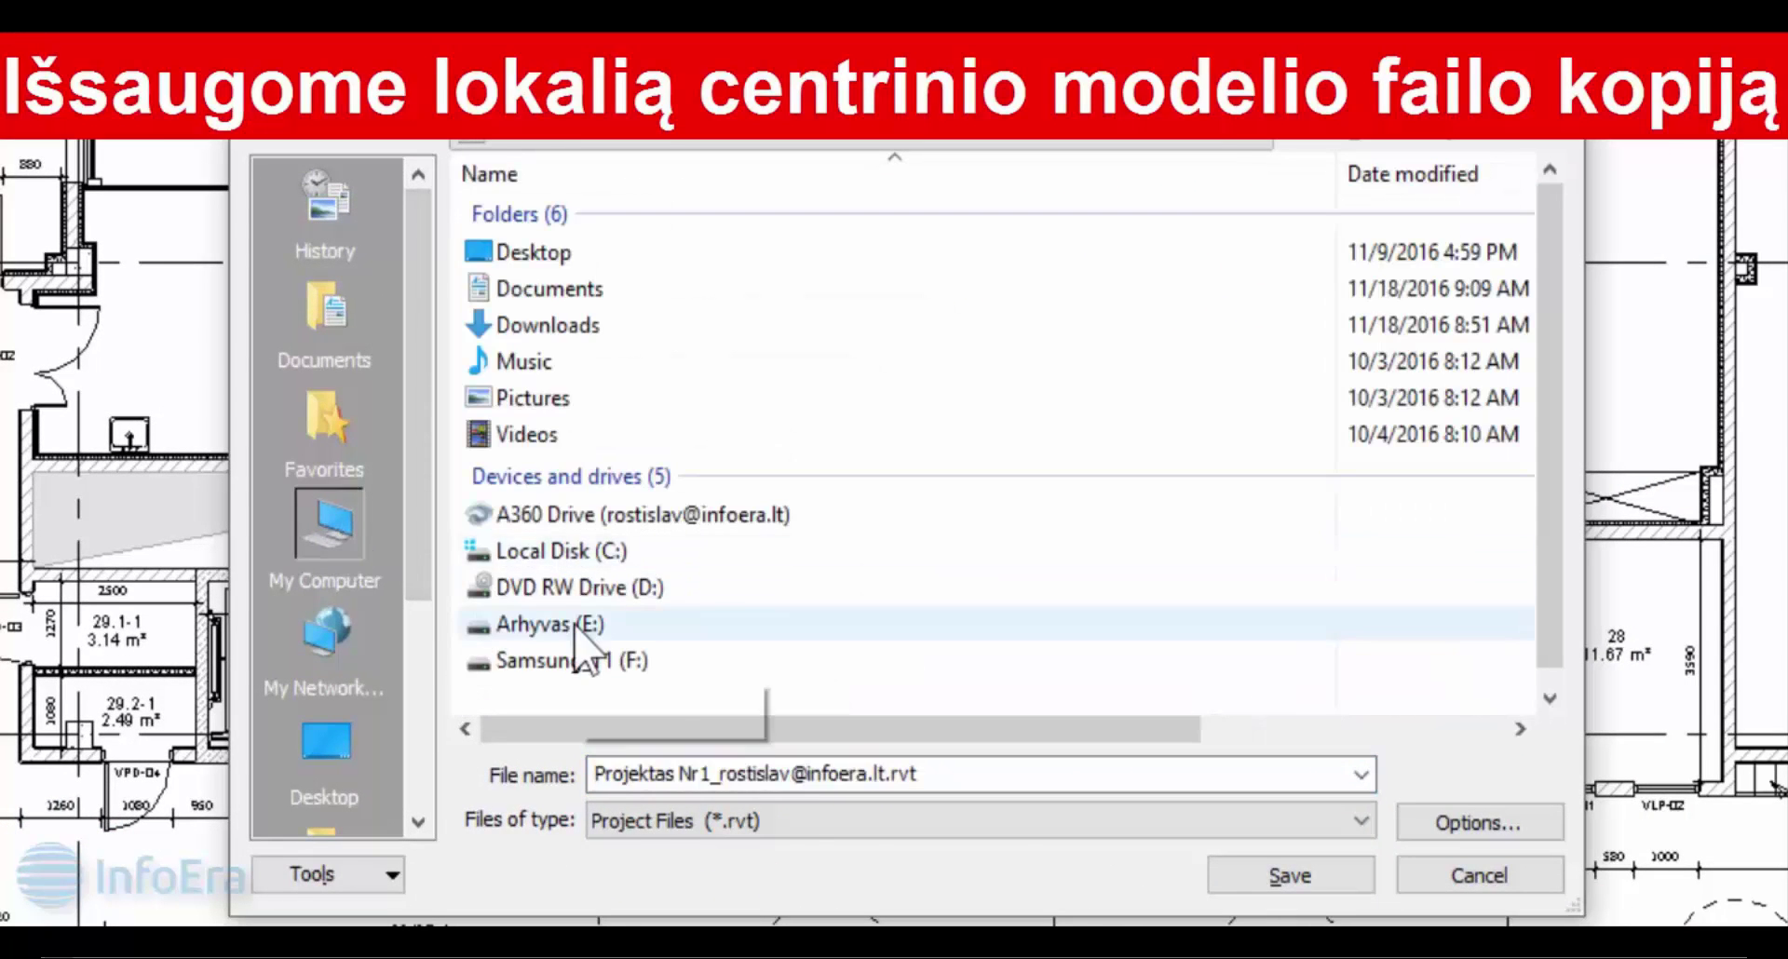
double_click(576, 629)
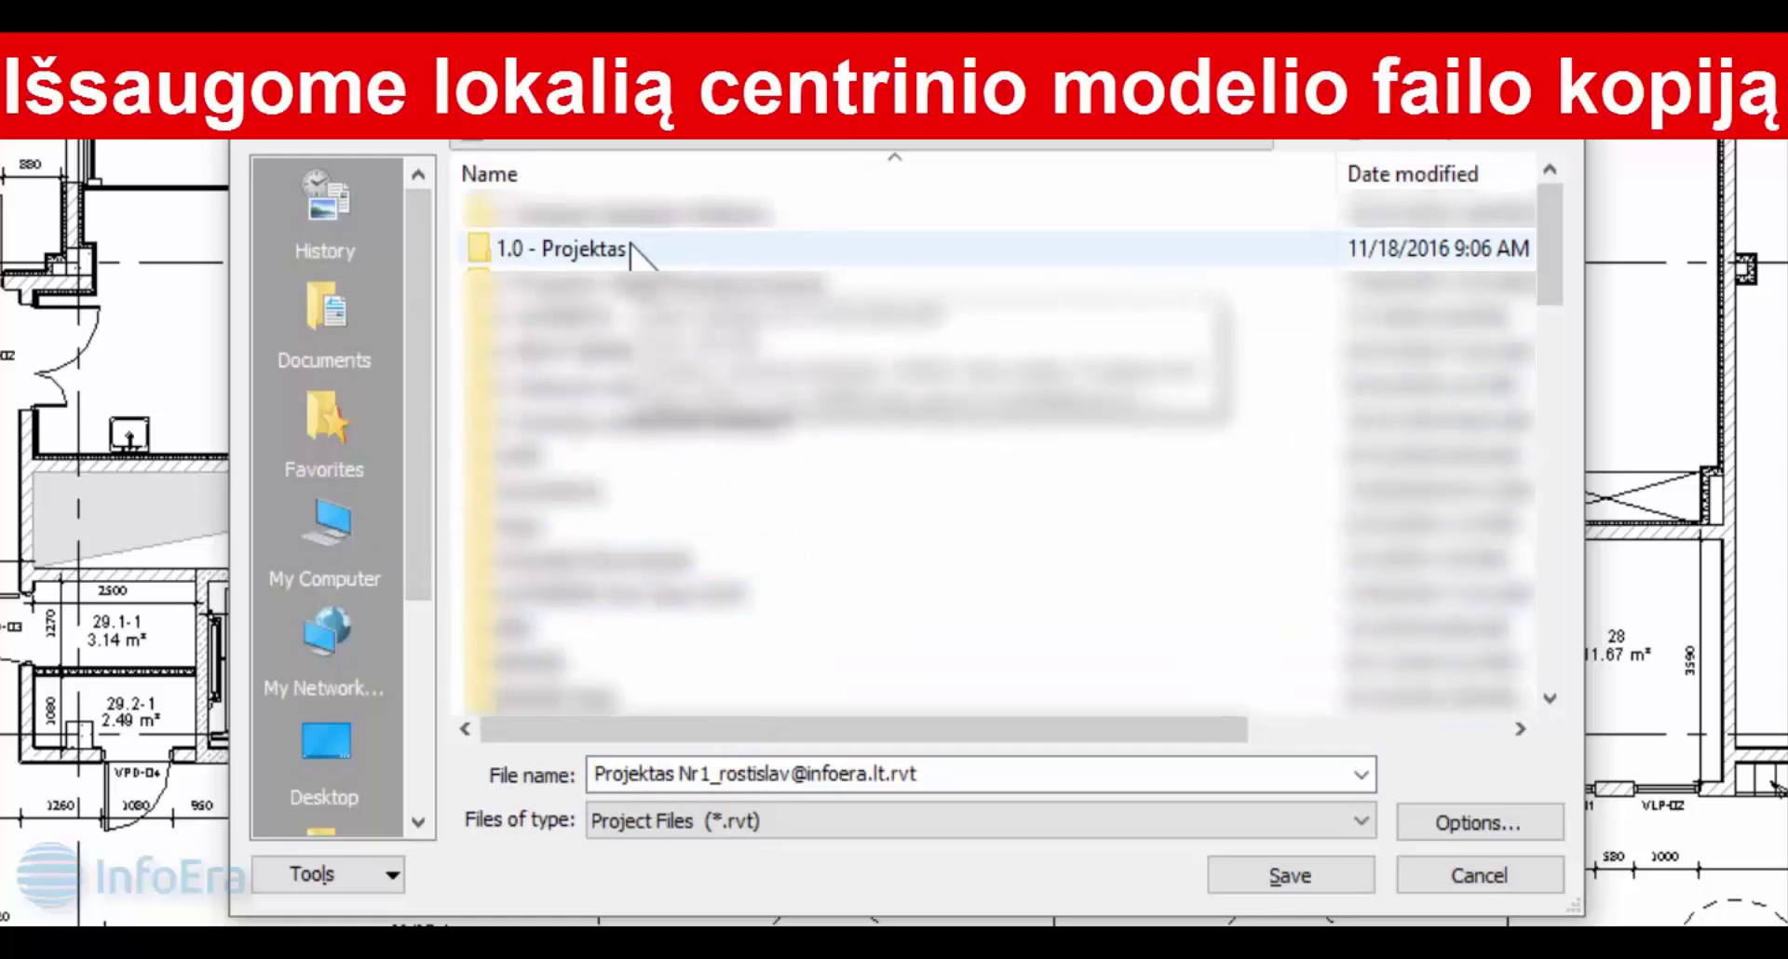
double_click(635, 250)
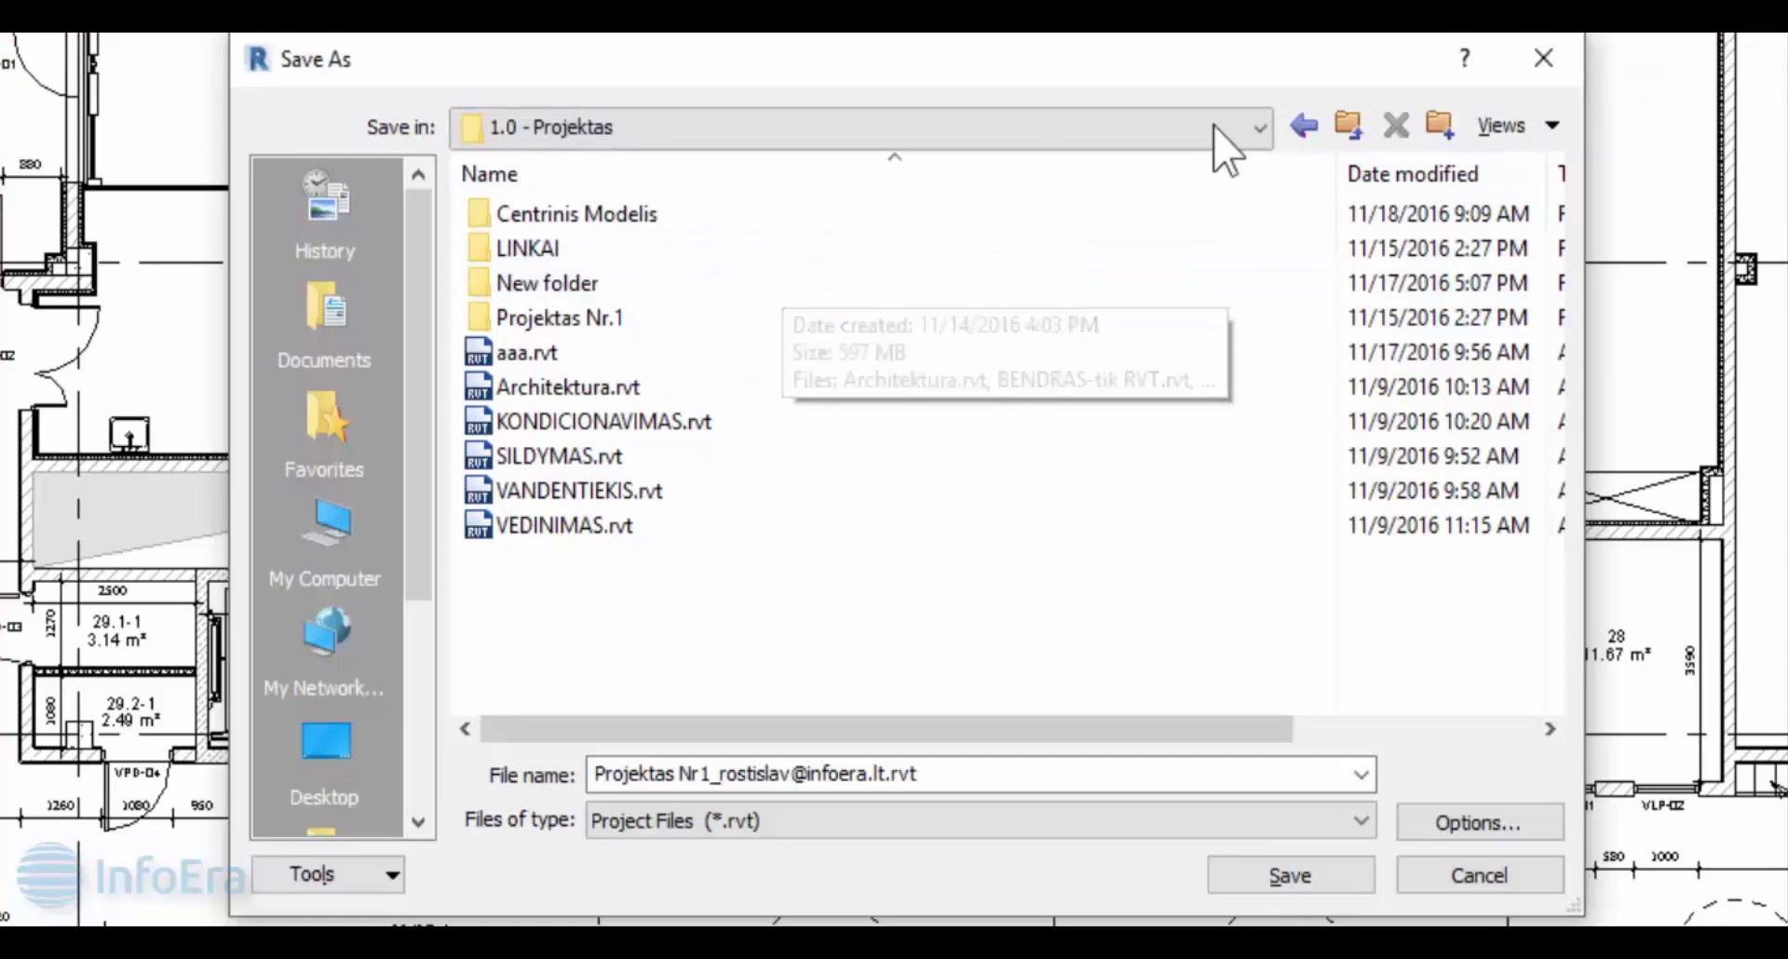
left_click(1440, 129)
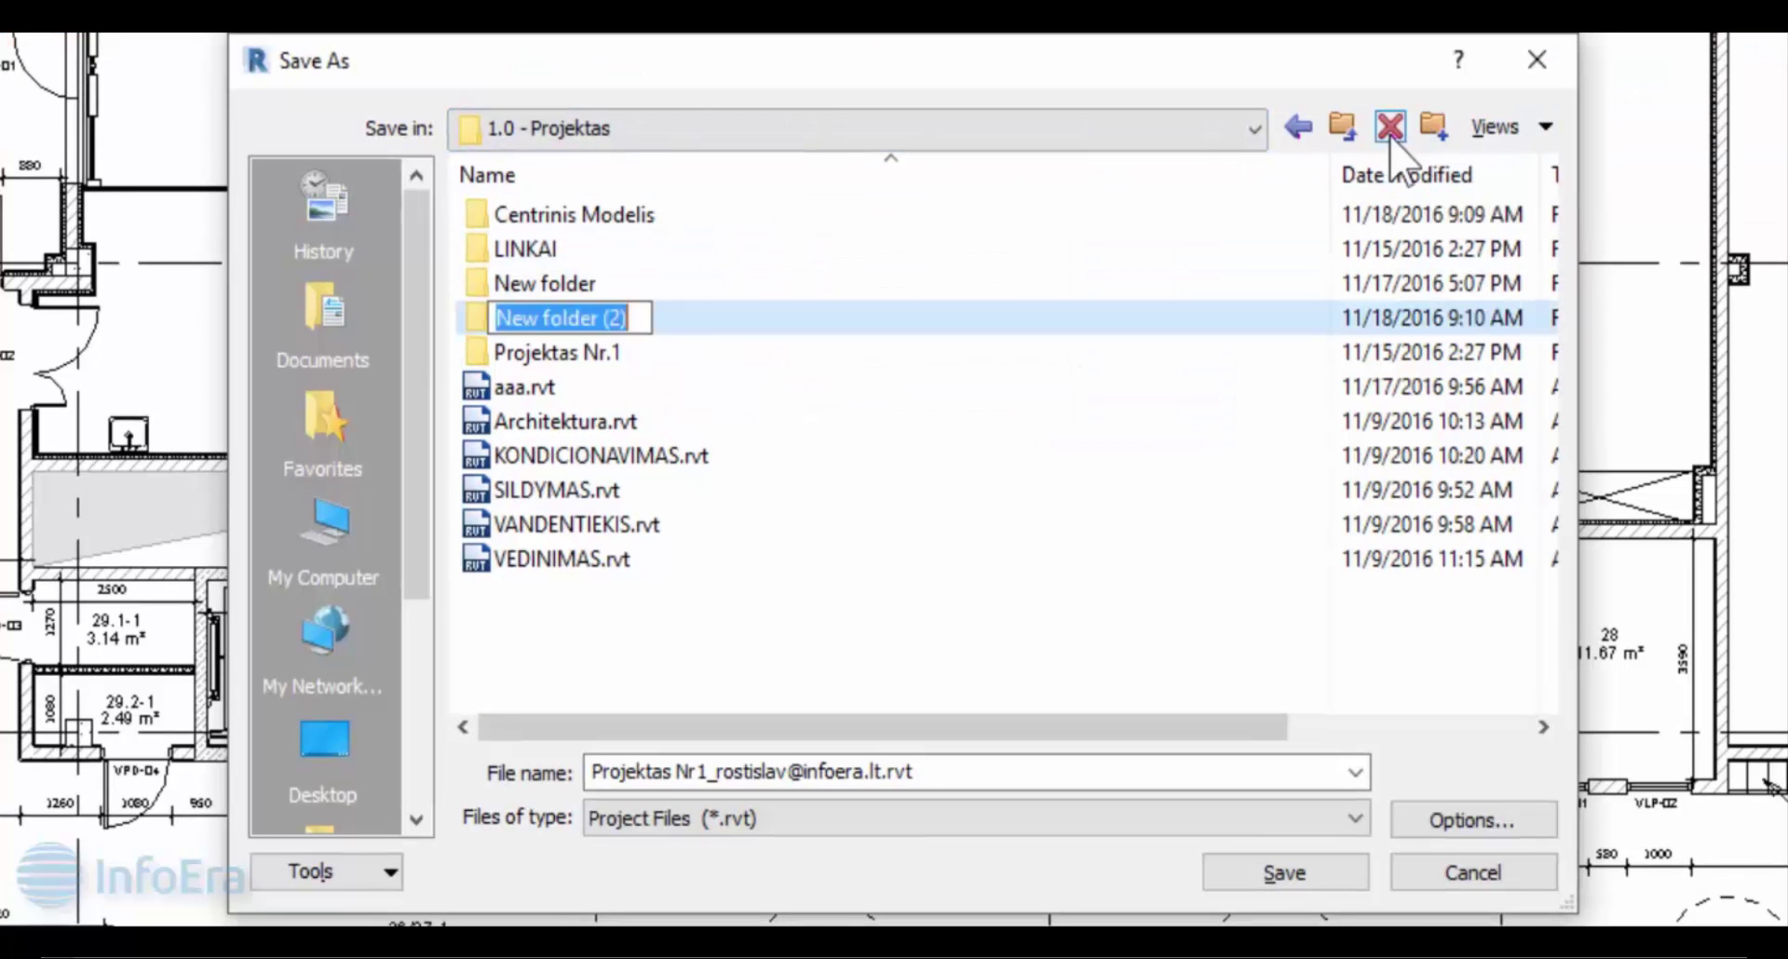
type("Lokalus m")
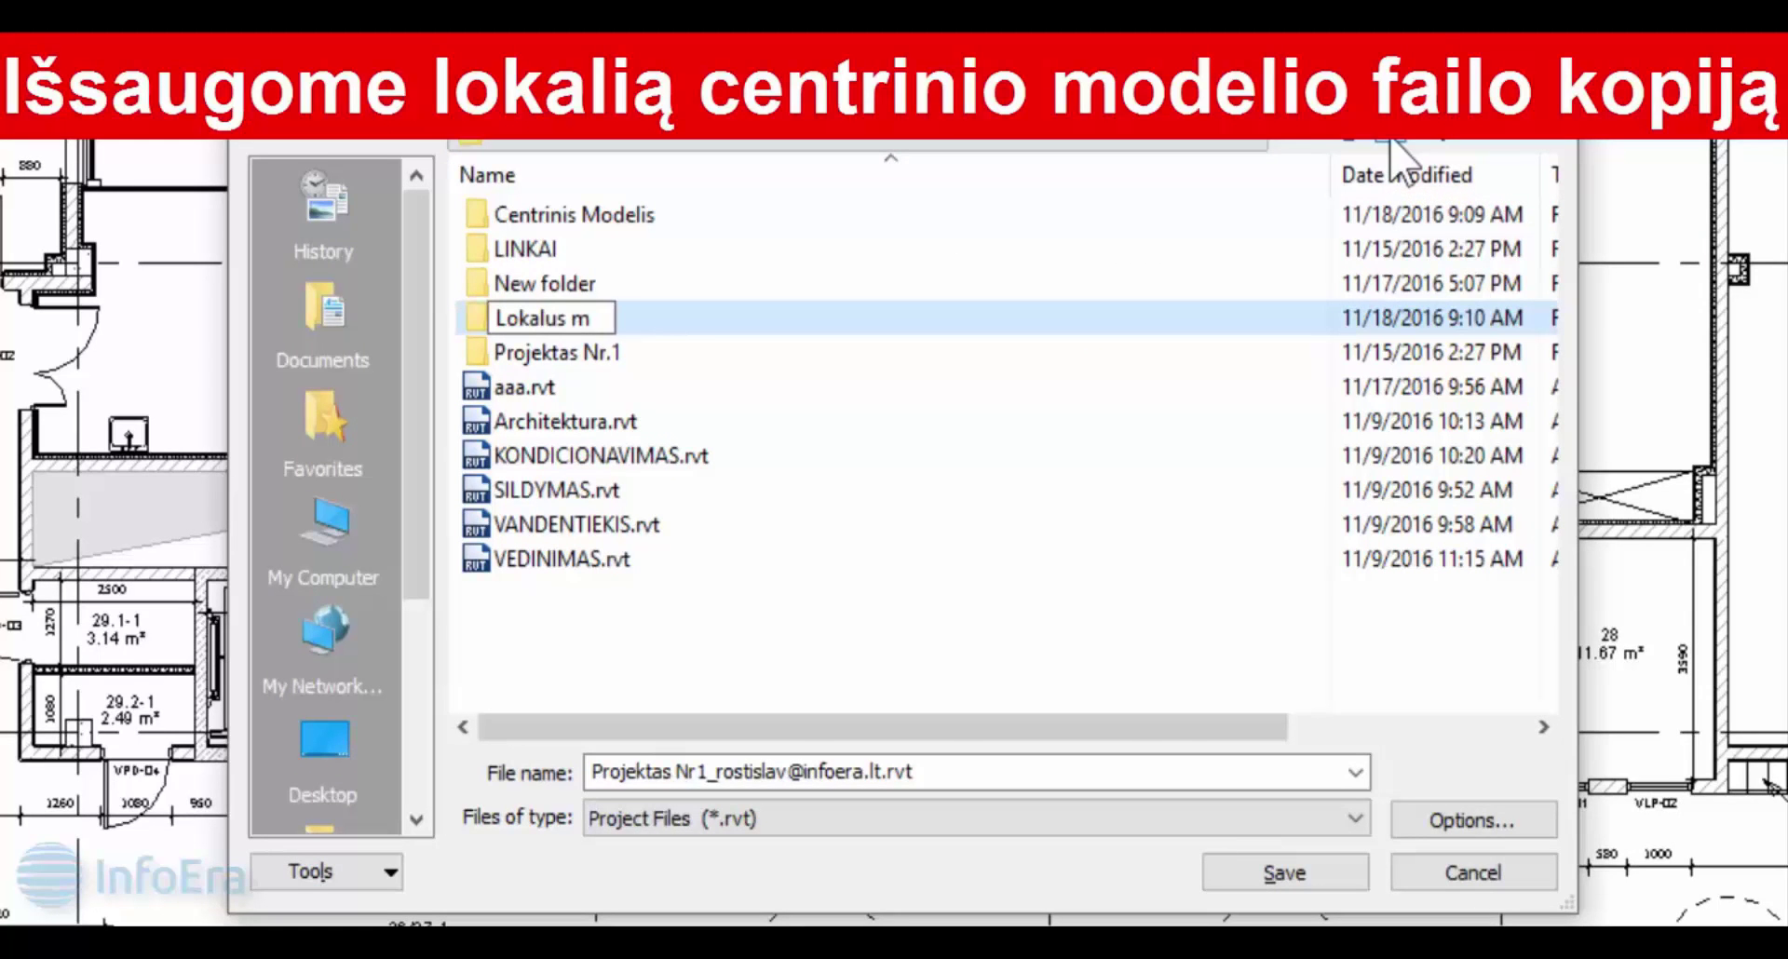
type("odelis")
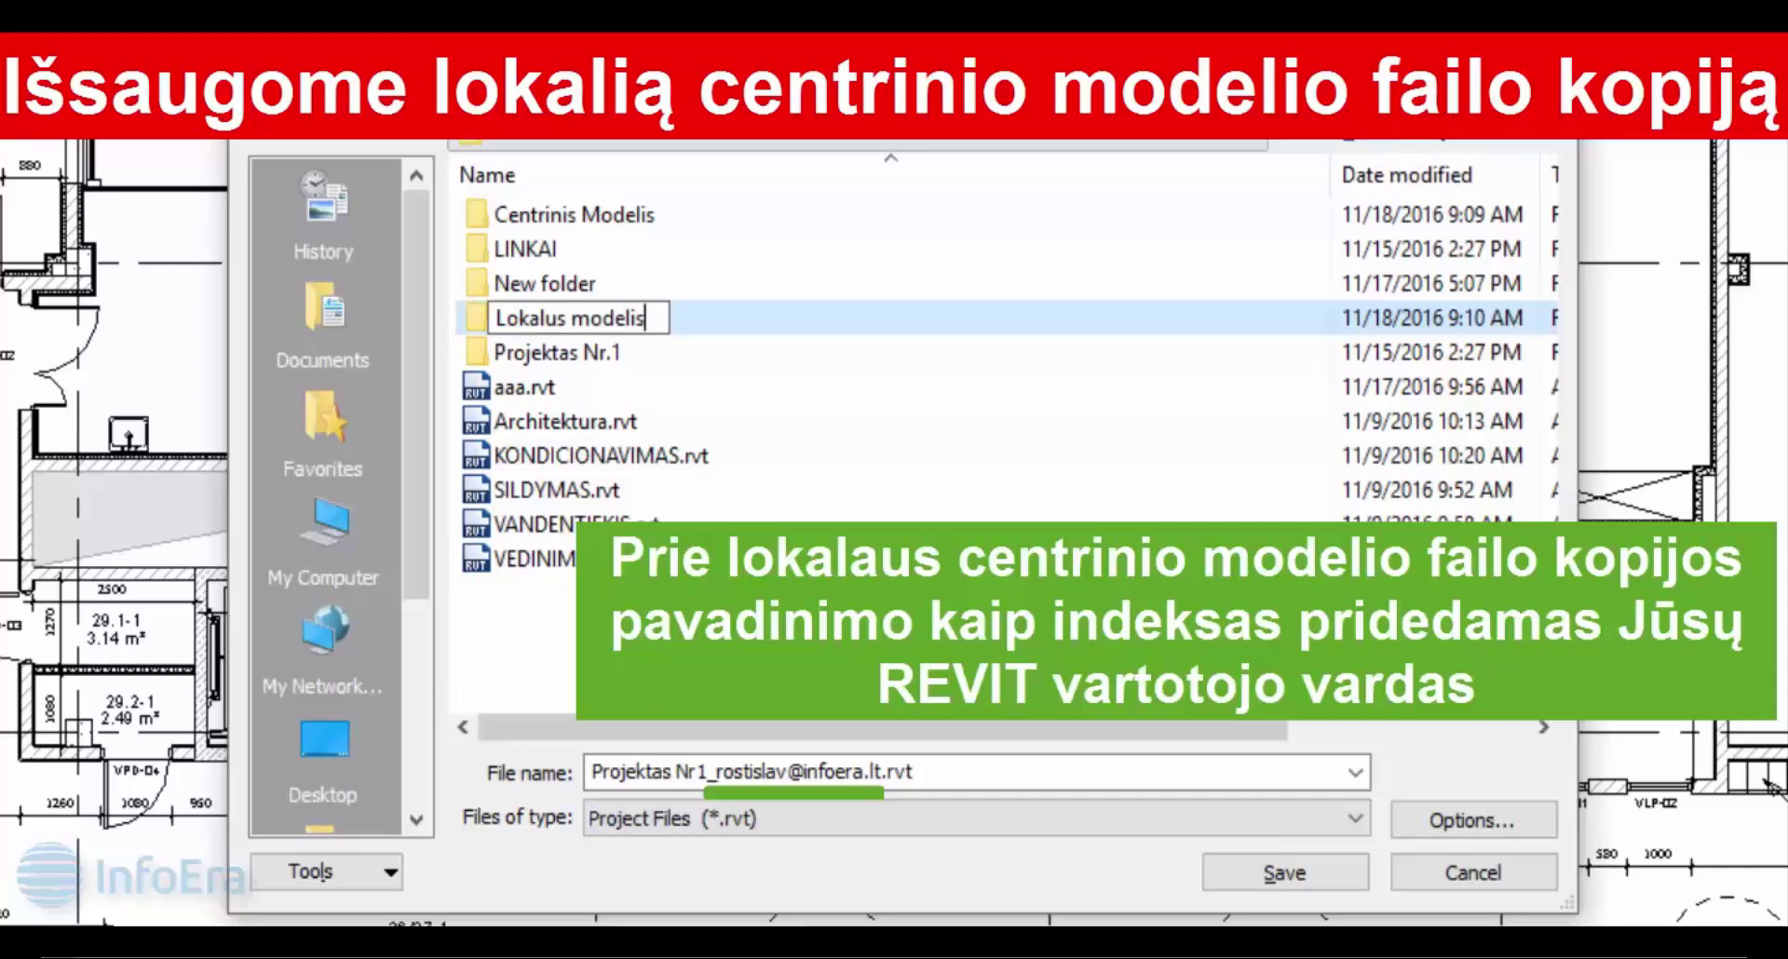
key("Return")
key("Return")
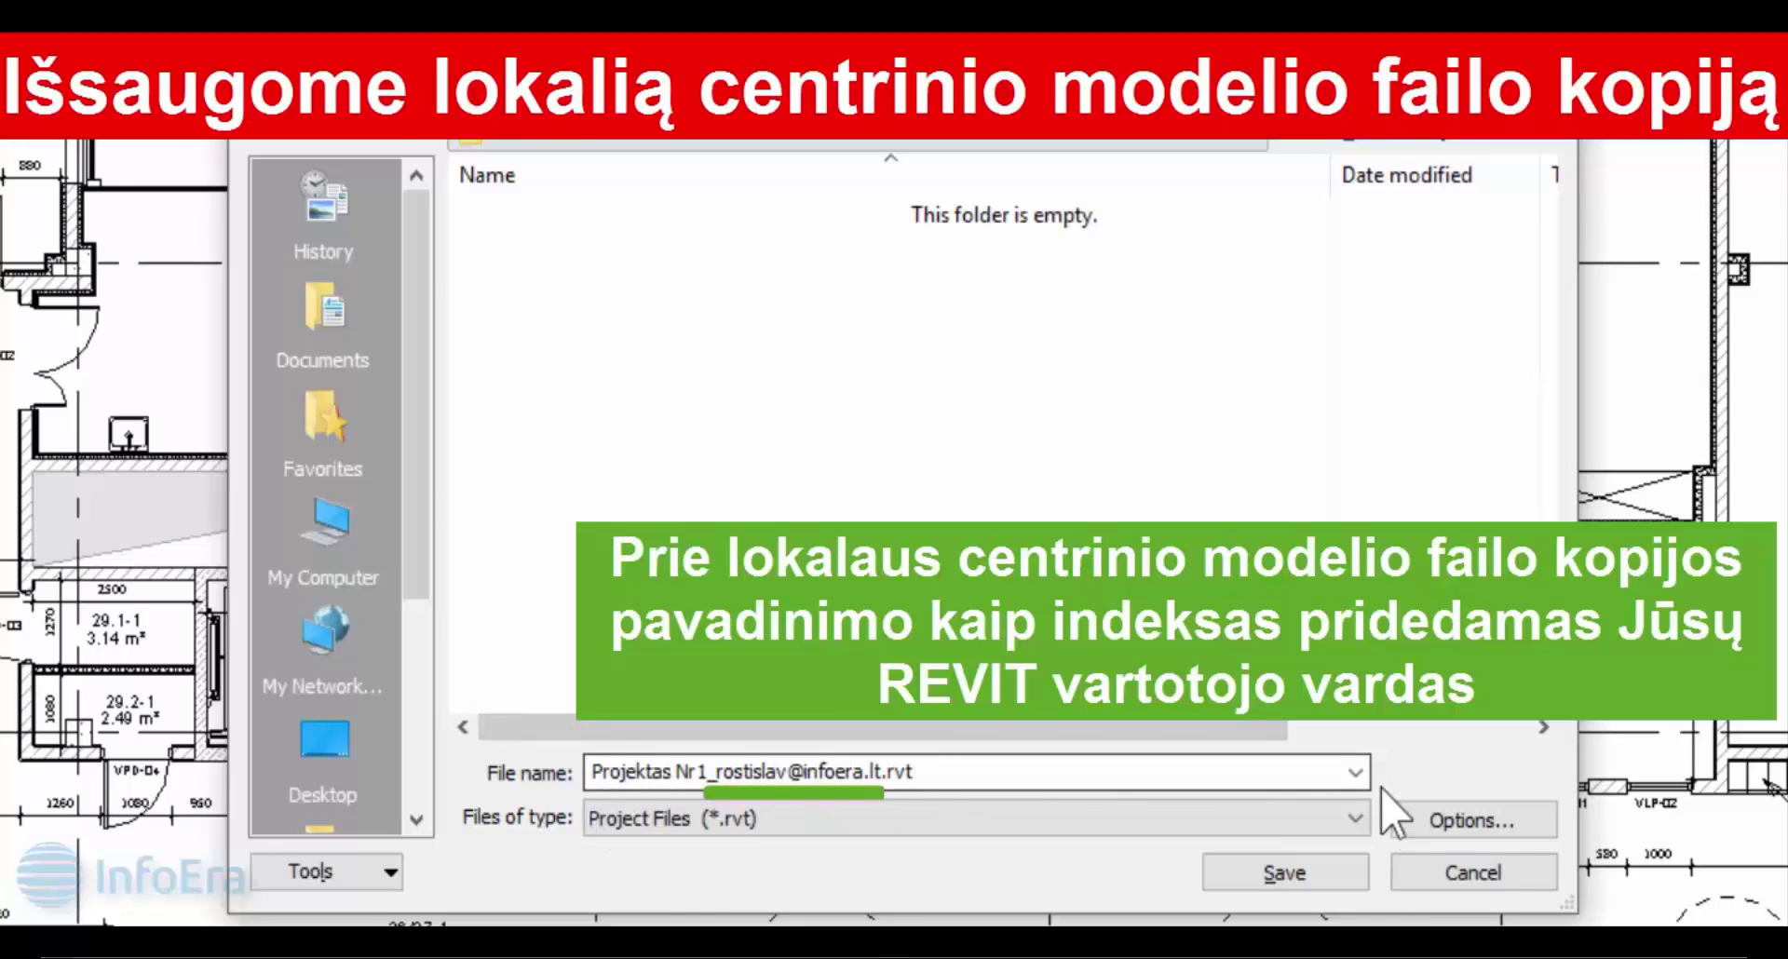
left_click(1334, 876)
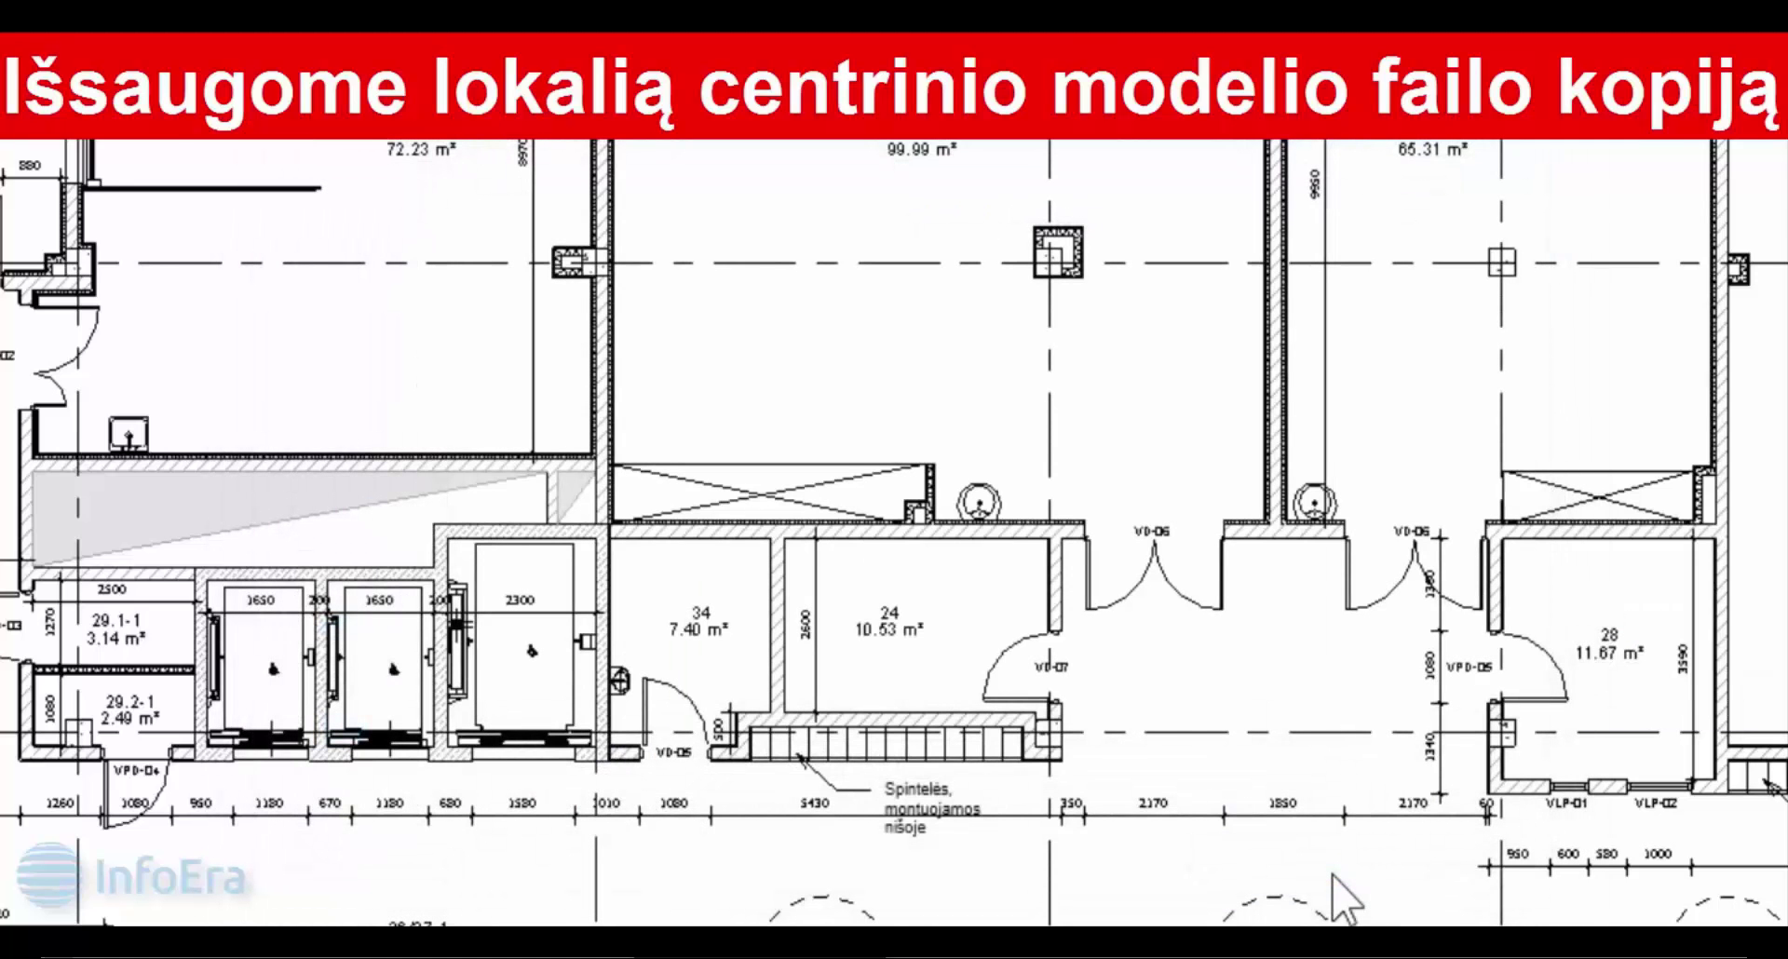